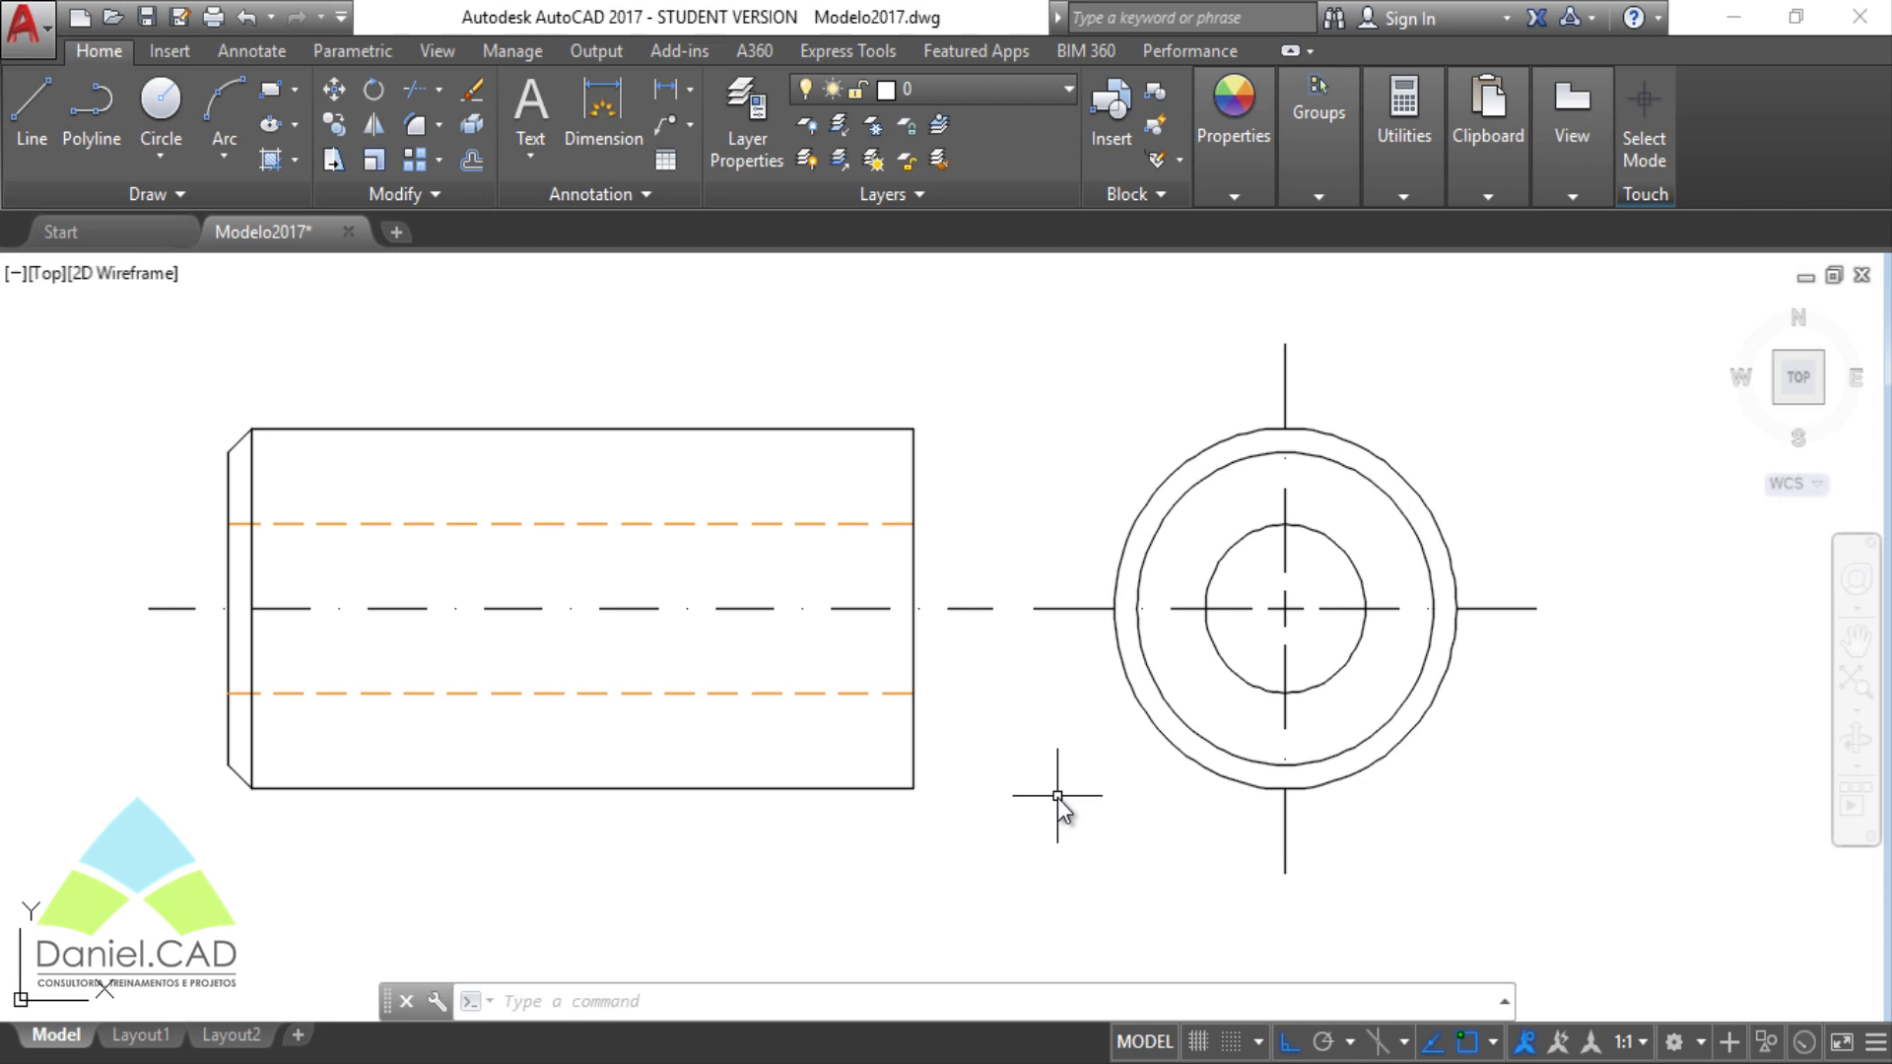
Try a global LTSCALE of .5, then undo the change
{"action": "type", "text": "LTSC"}
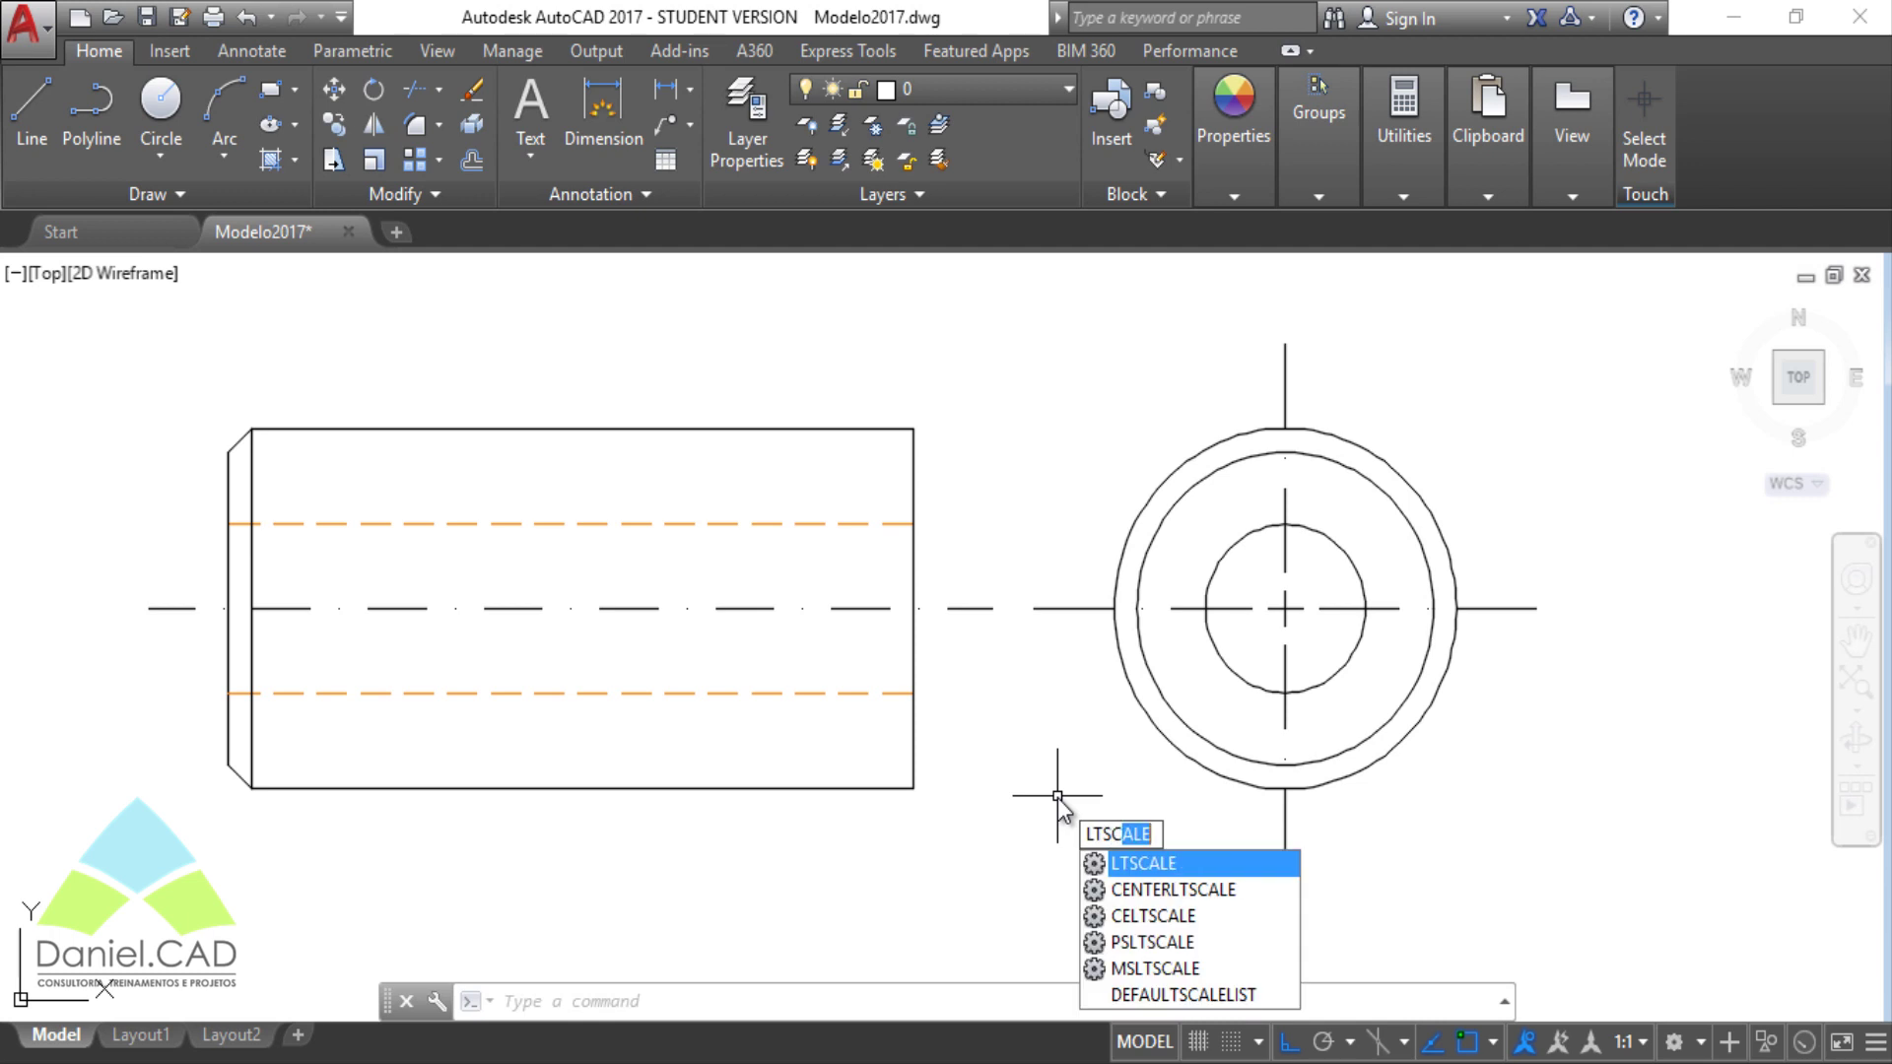
{"action": "type", "text": "ALE"}
{"action": "key", "text": "Return"}
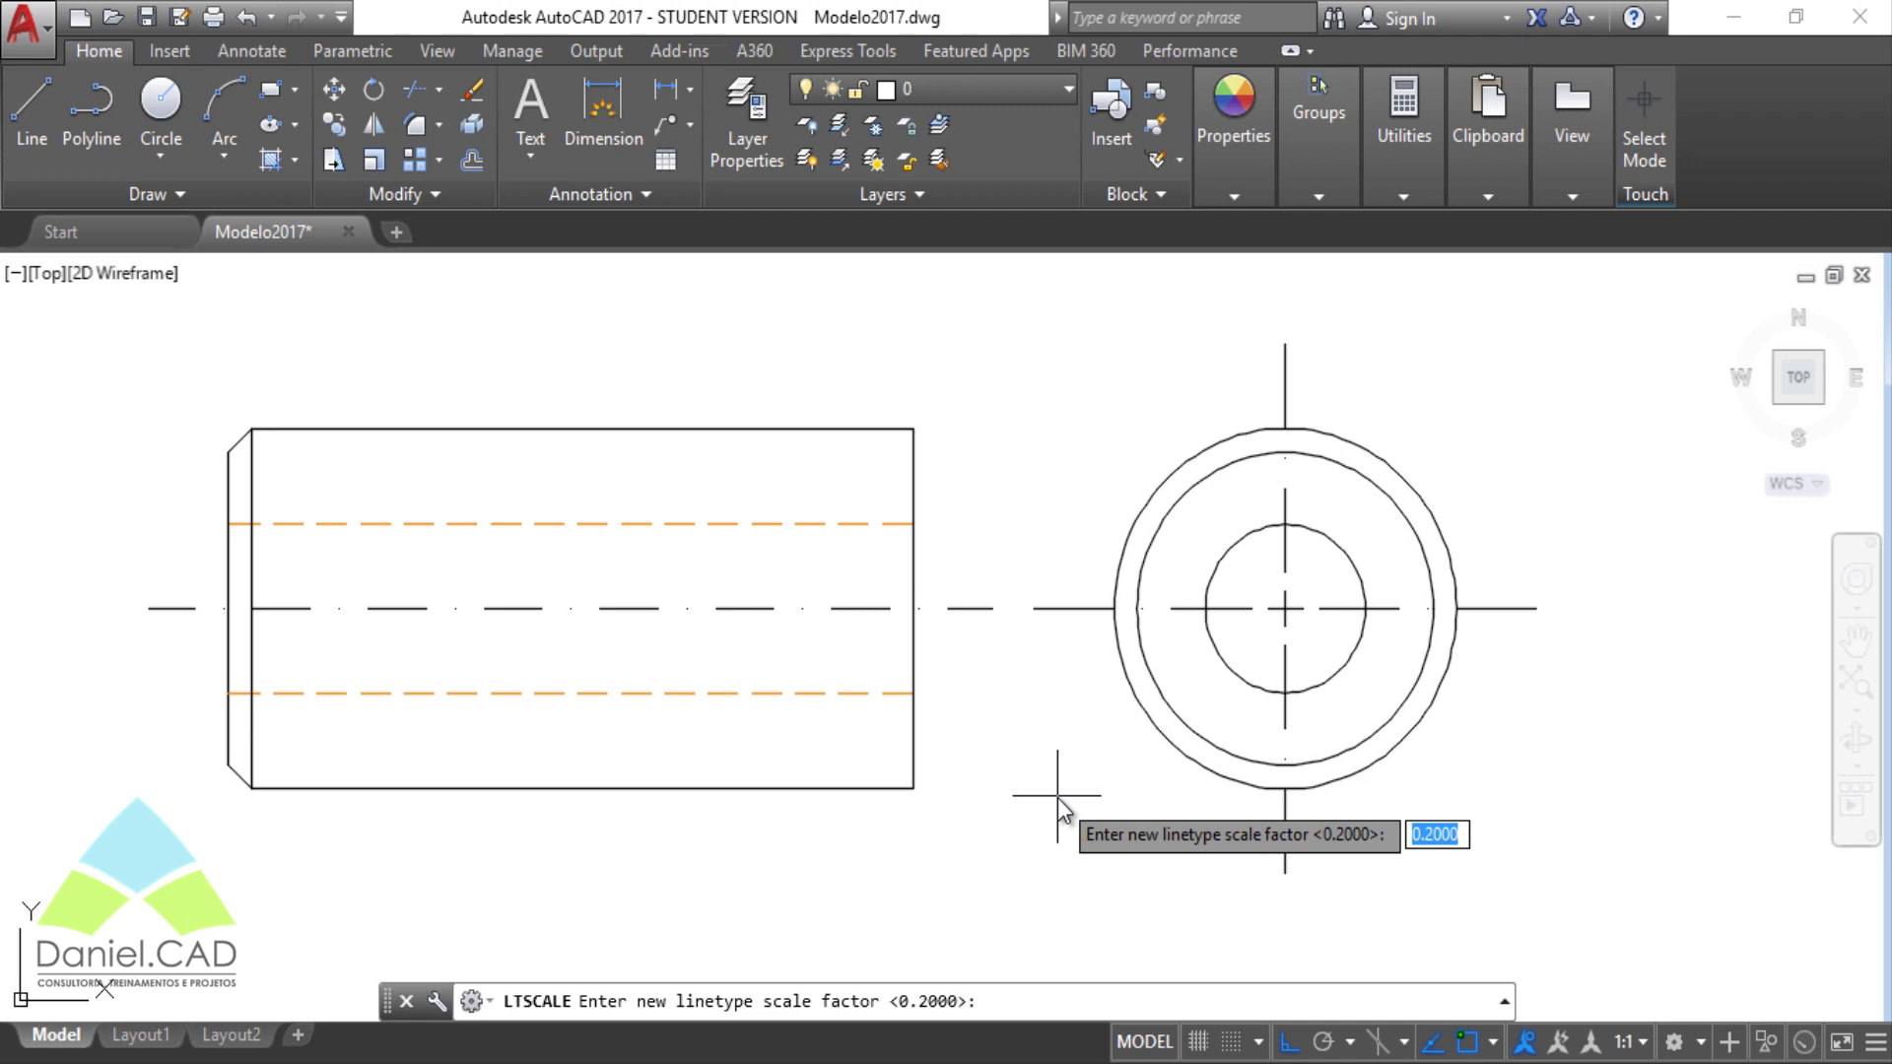
{"action": "type", "text": ".5"}
{"action": "key", "text": "Return"}
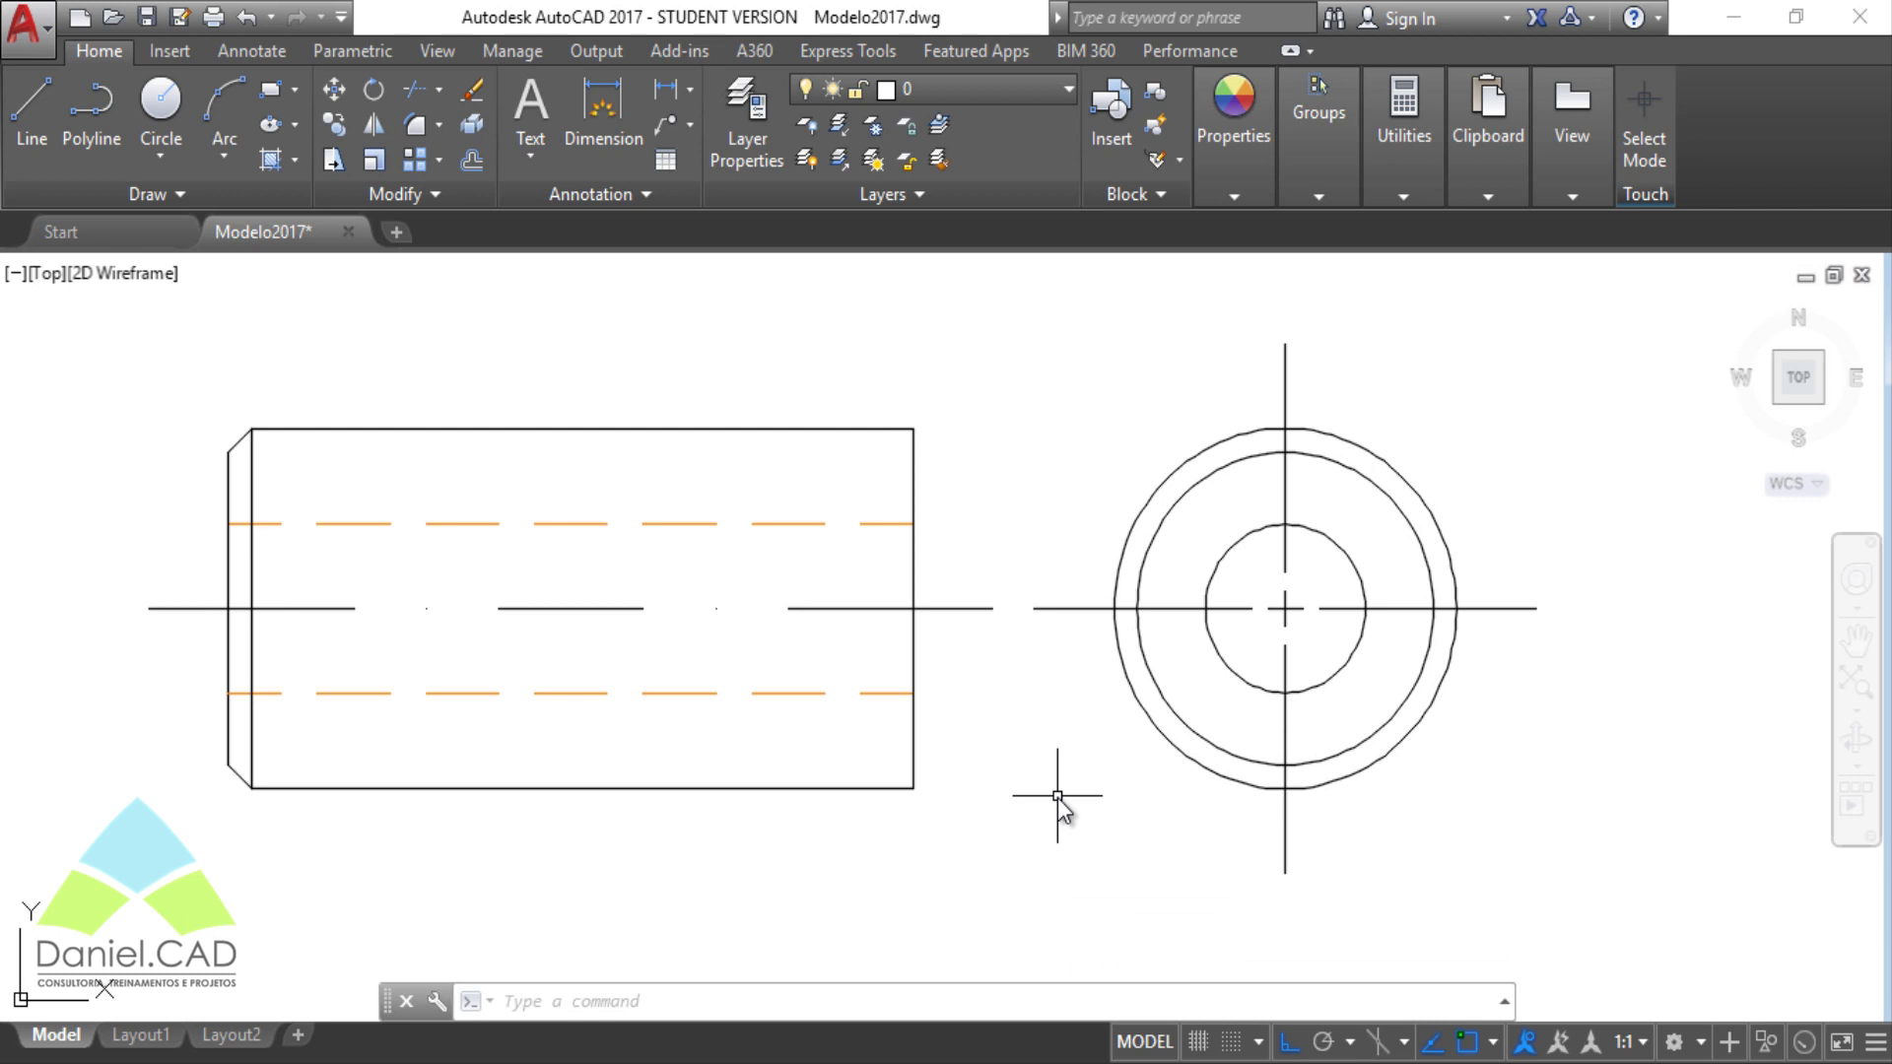
{"action": "key", "text": "ctrl+z"}
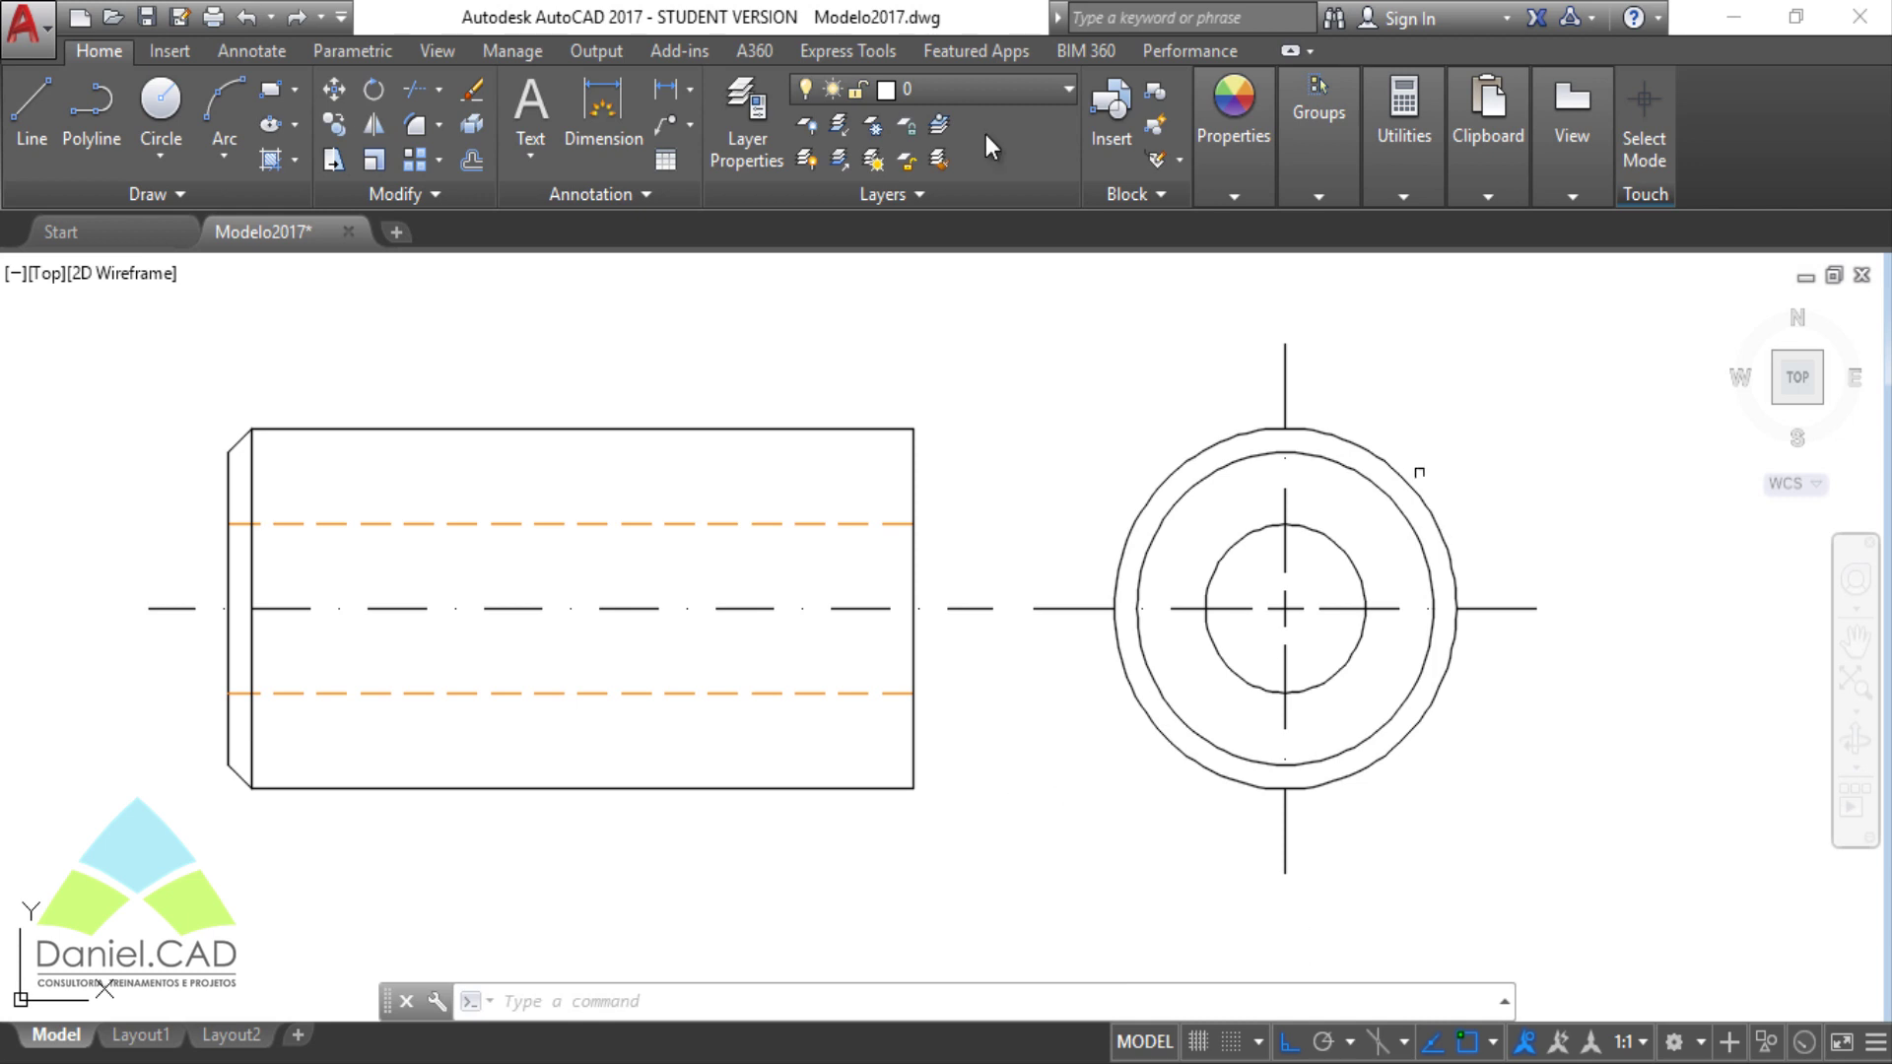
Glance at the Annotate centerline tools, then start CENTERLTSCALE, currently 1.0000
{"action": "left_click", "coordinate": [259, 60]}
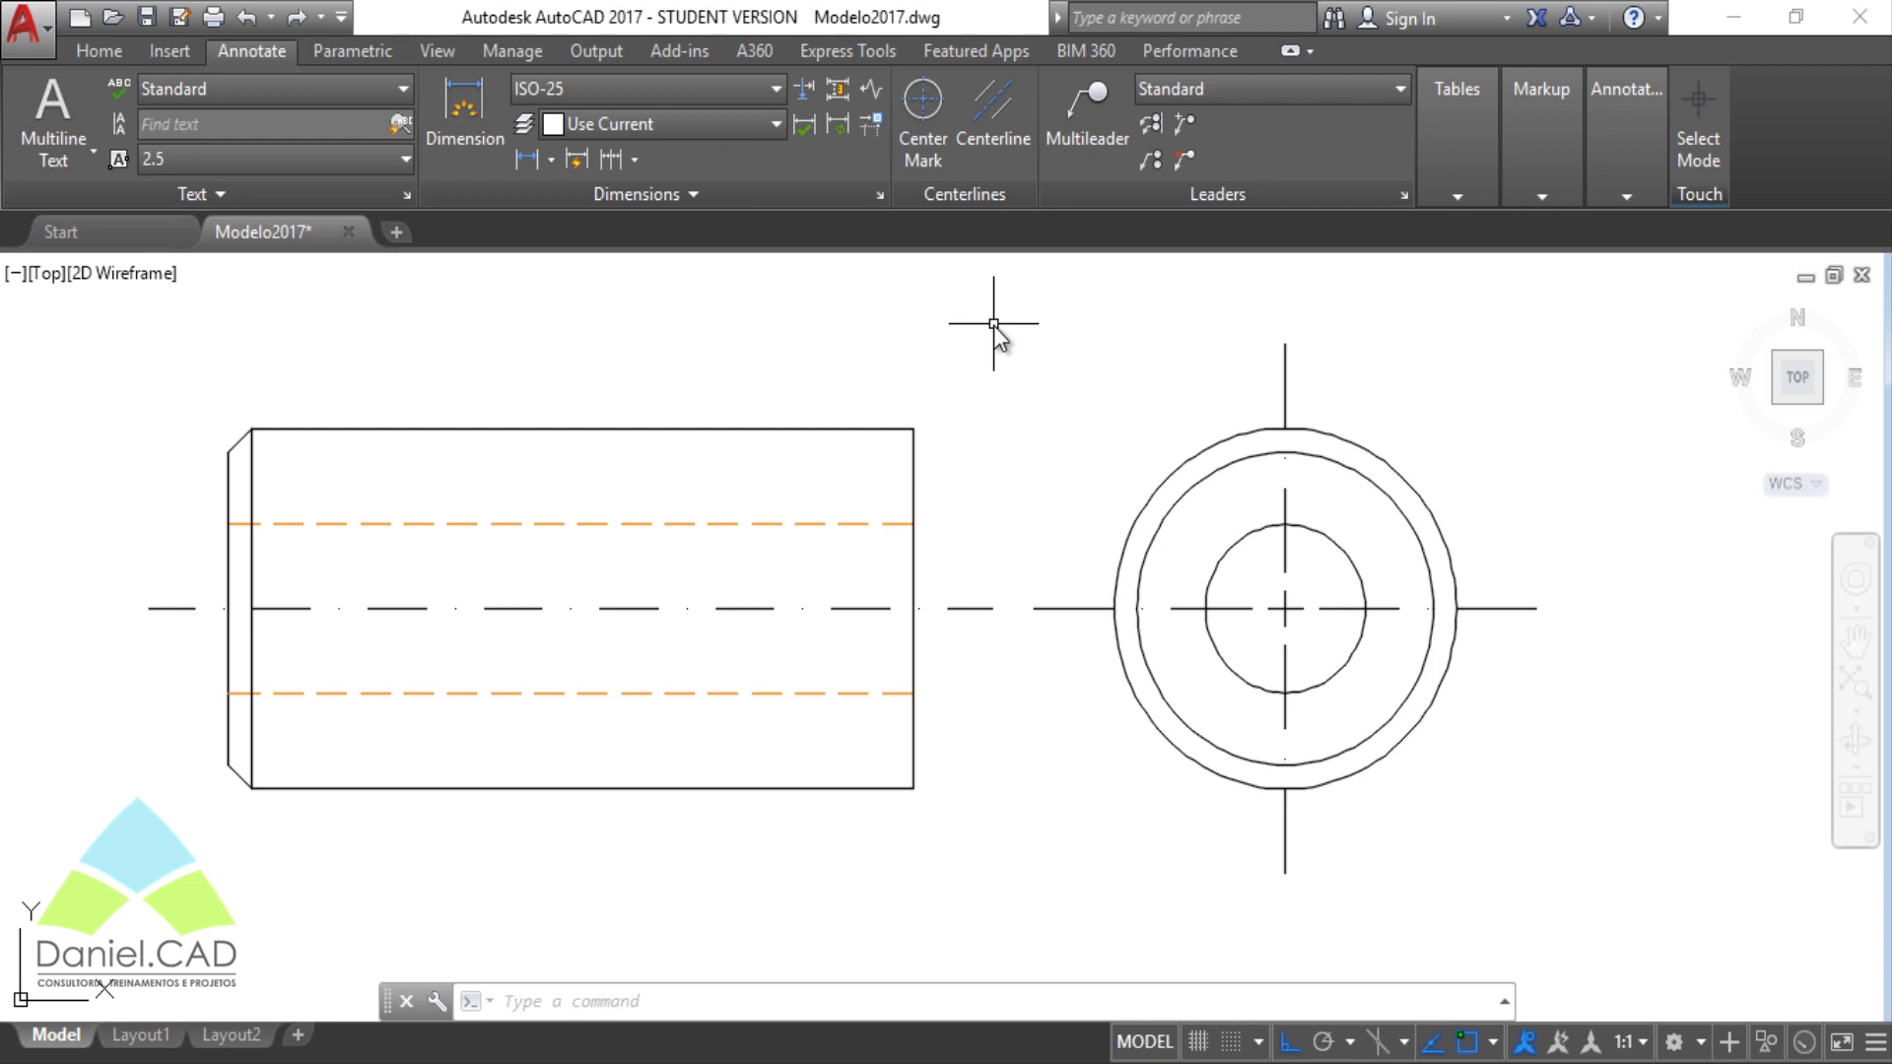
{"action": "left_click", "coordinate": [100, 50]}
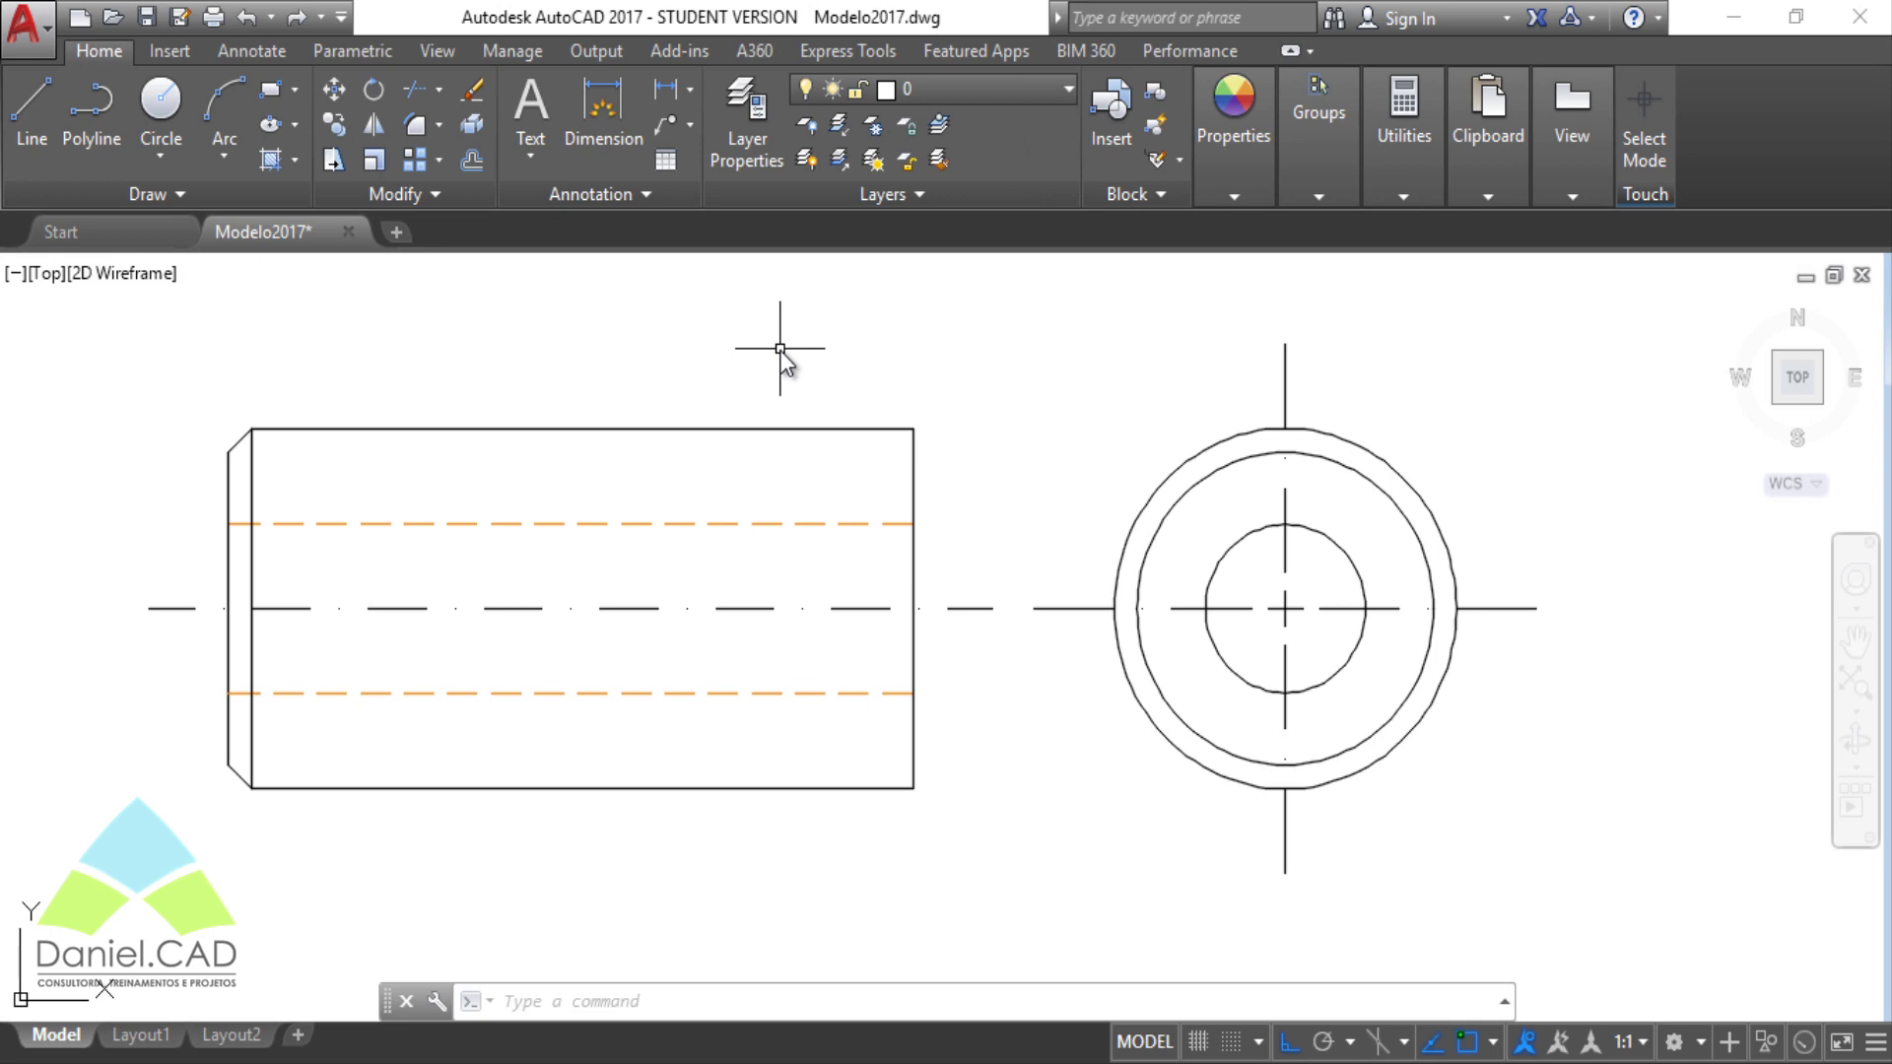
{"action": "type", "text": "center"}
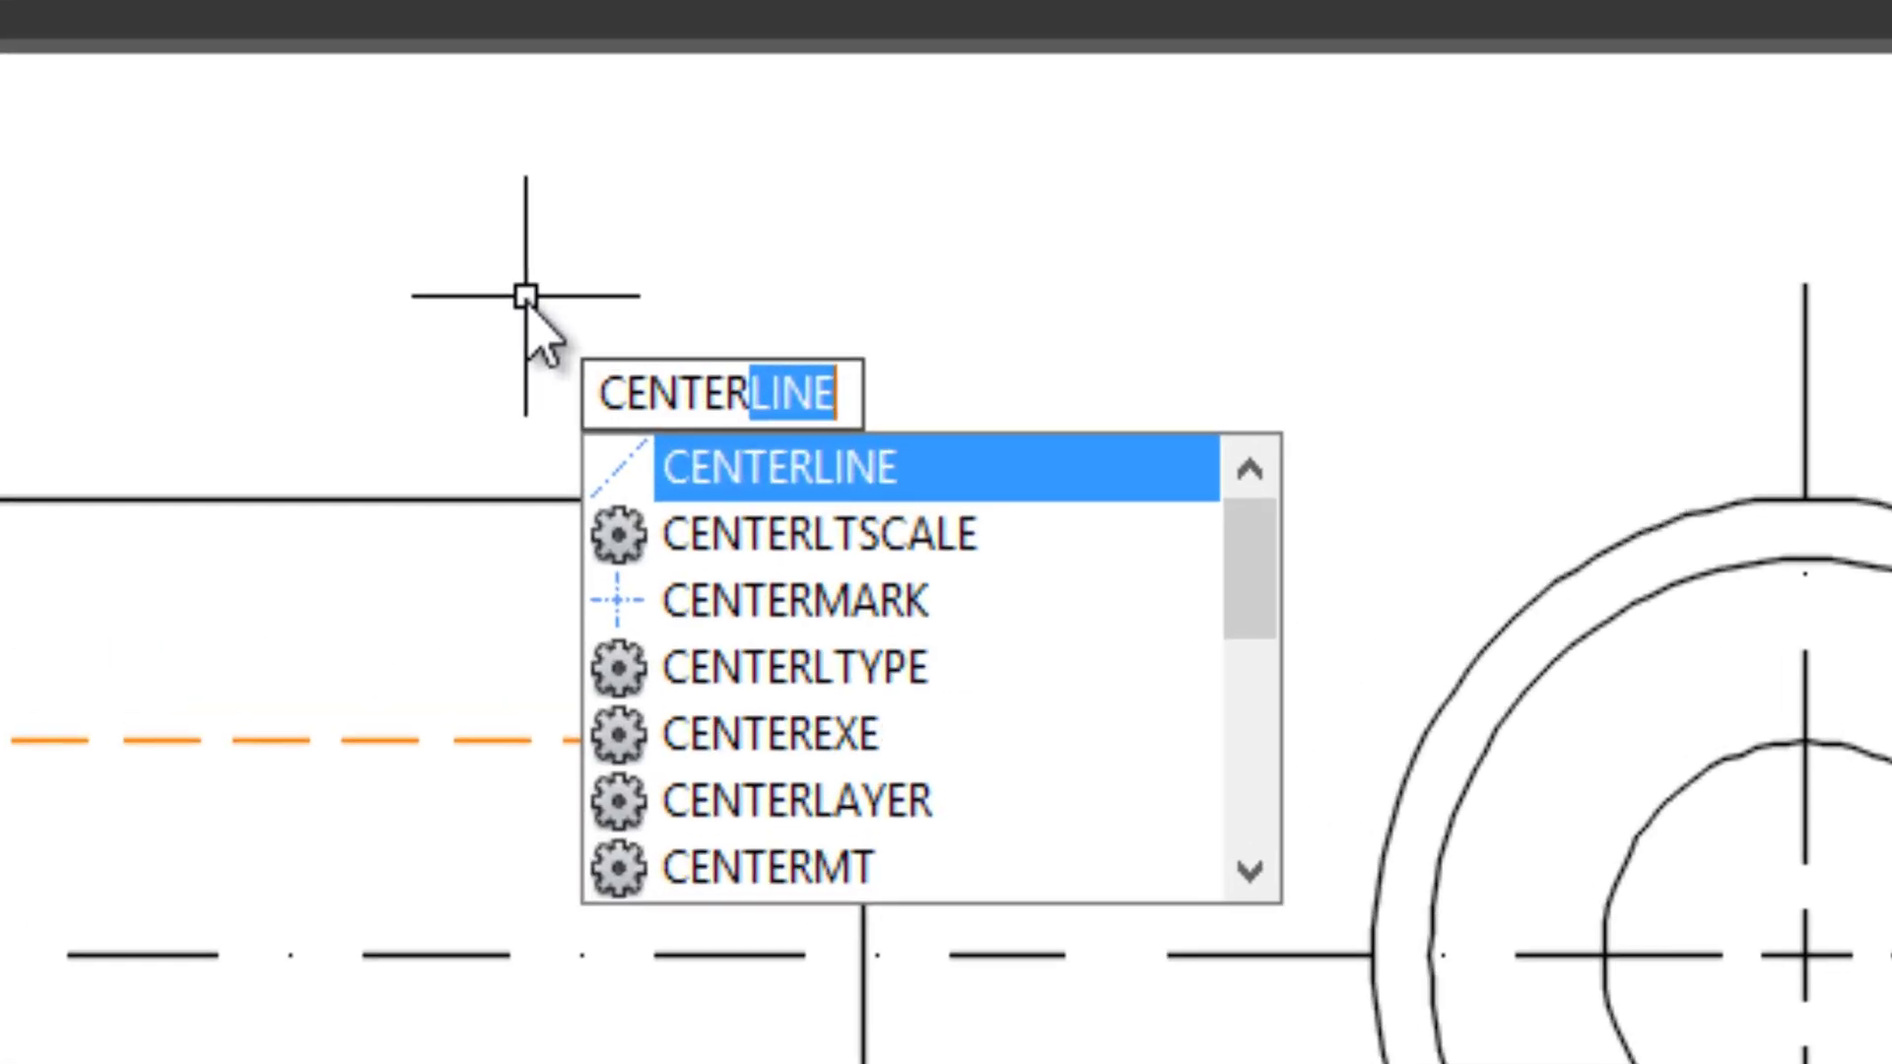
{"action": "type", "text": "ltsca"}
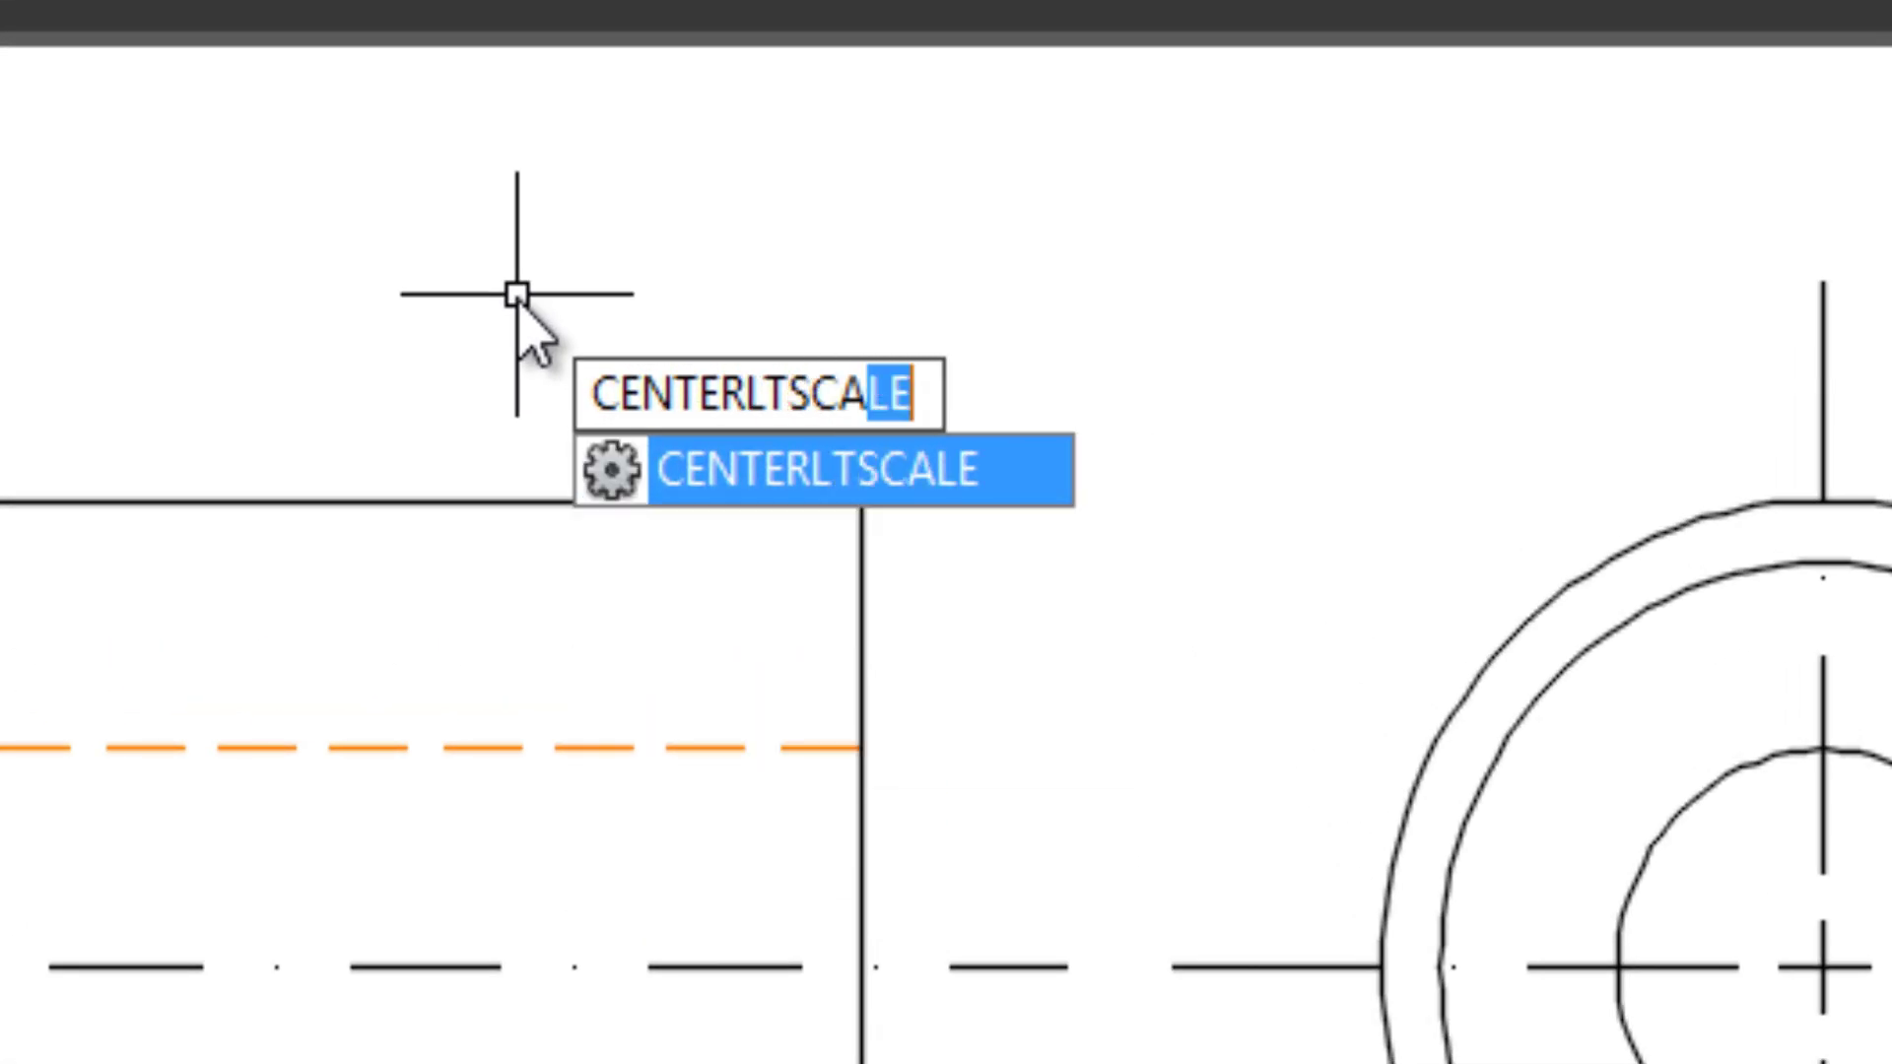
{"action": "type", "text": "ke"}
{"action": "key", "text": "BackSpace"}
{"action": "key", "text": "BackSpace"}
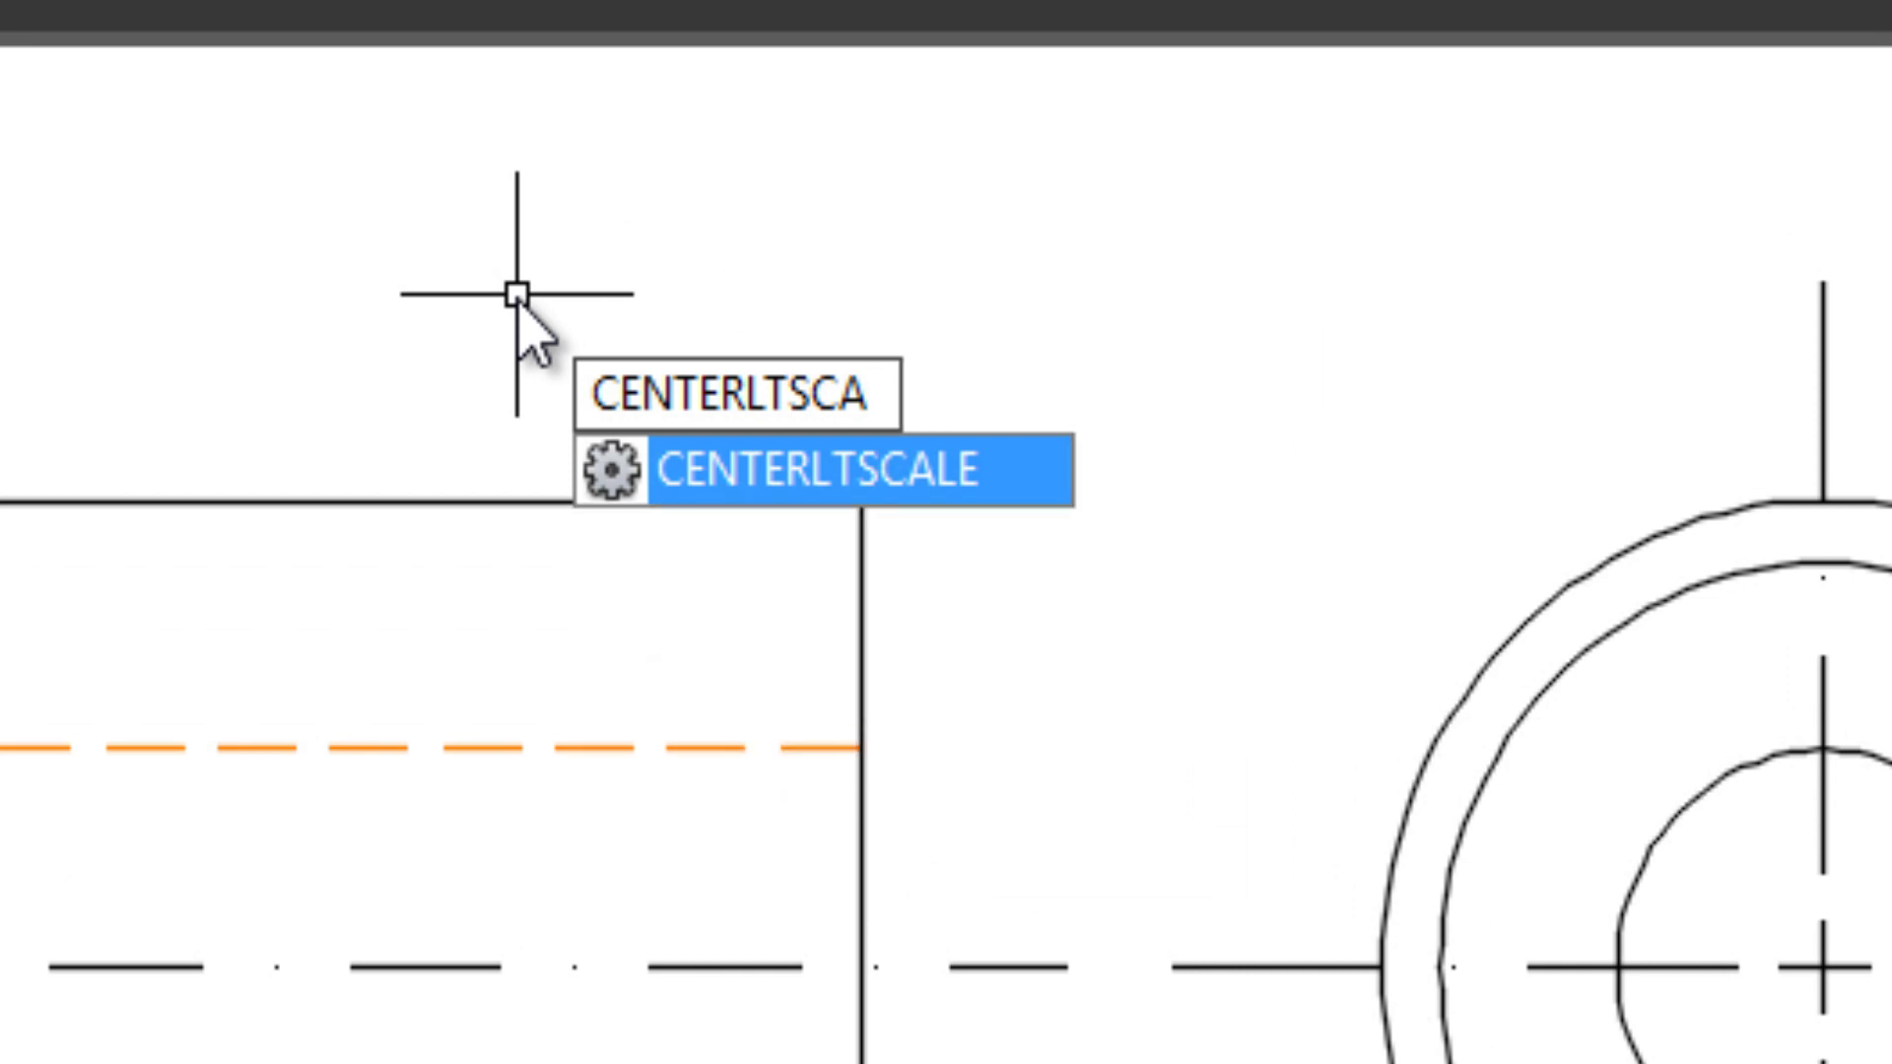
{"action": "type", "text": "le"}
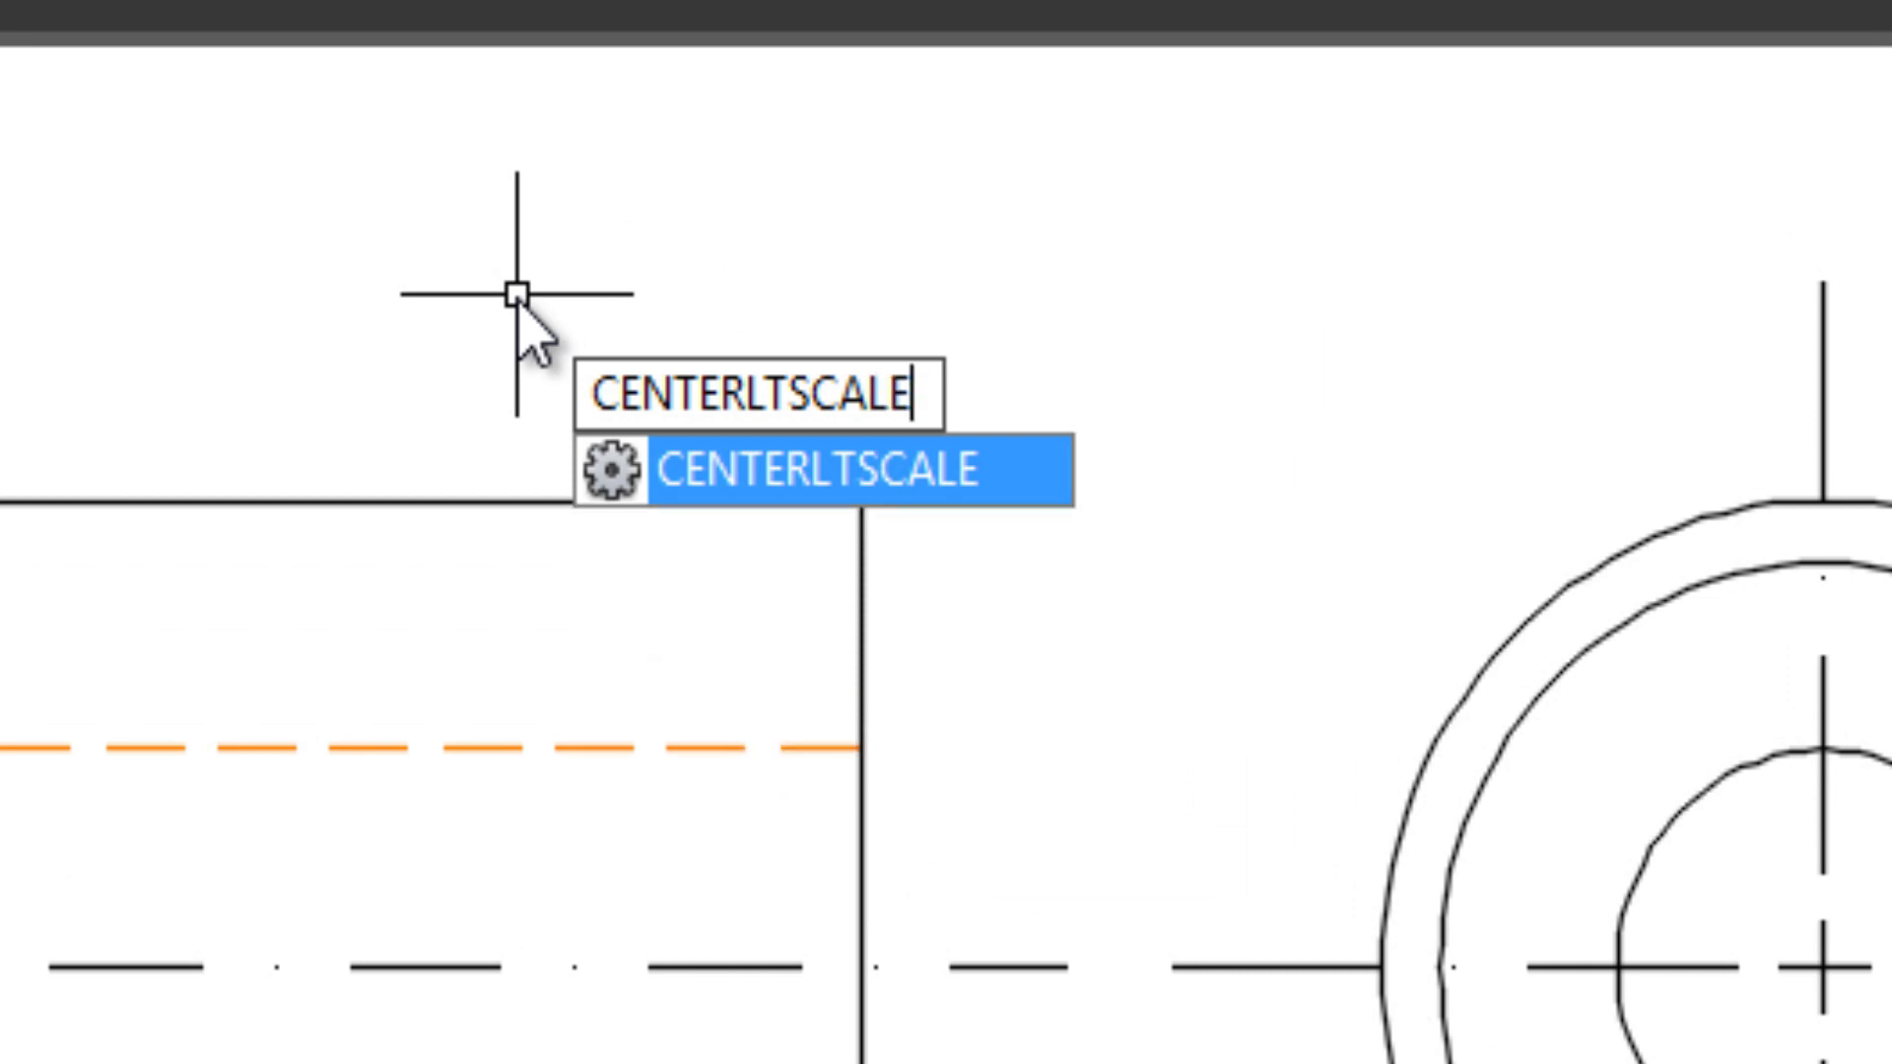
{"action": "key", "text": "Return"}
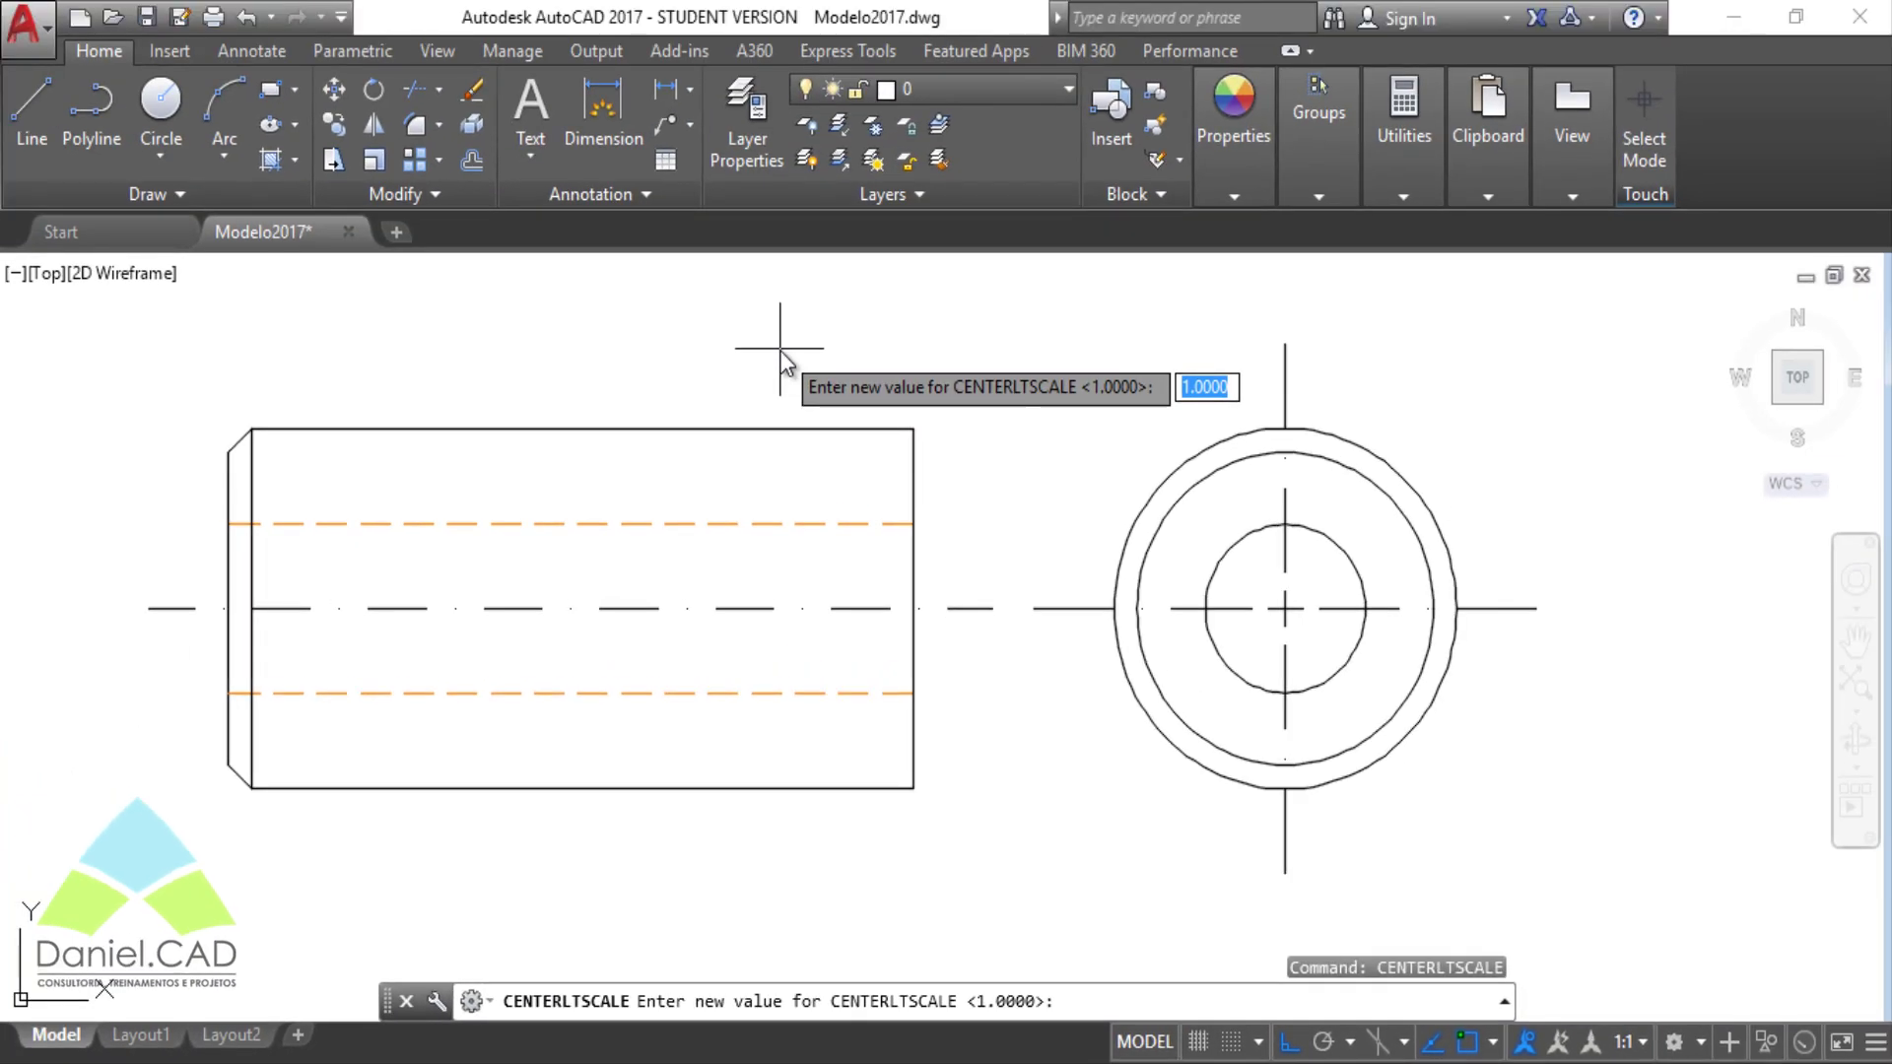
Set CENTERLTSCALE to 2 and delete both existing centerlines
{"action": "type", "text": "2"}
{"action": "key", "text": "Return"}
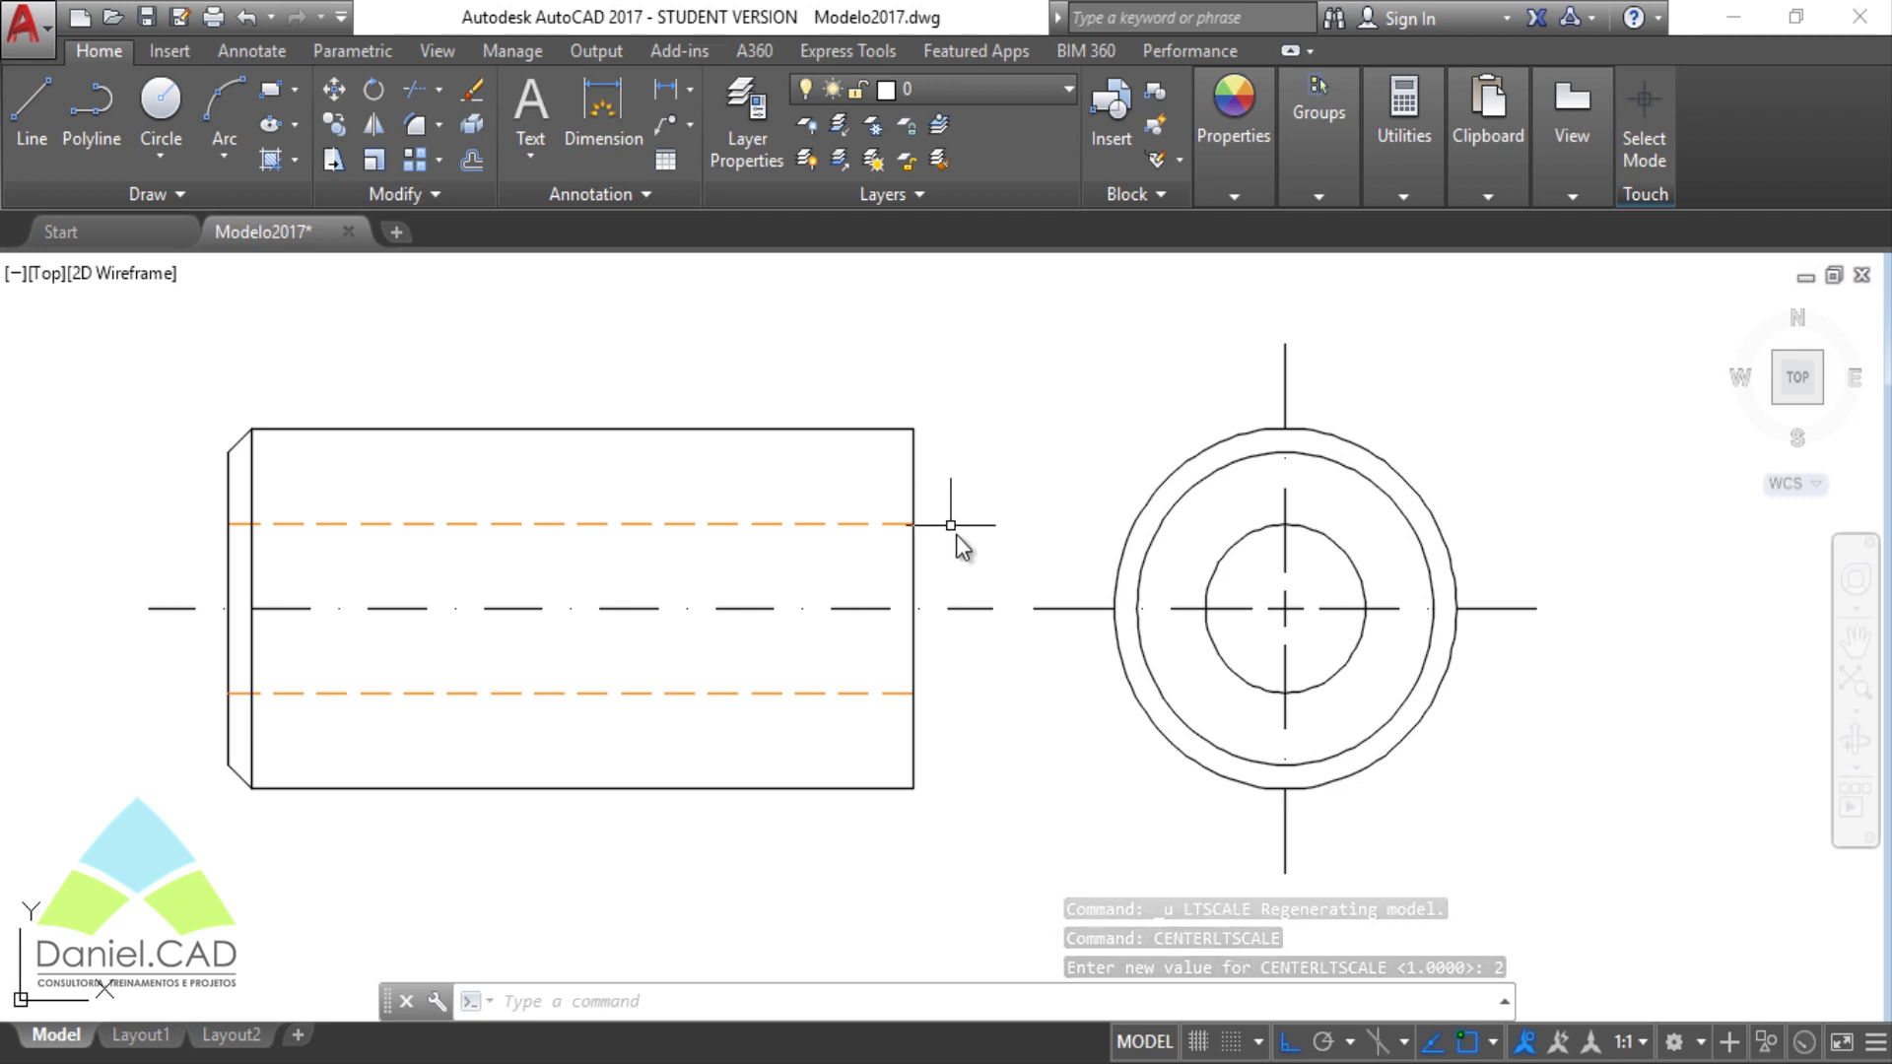
{"action": "left_click", "coordinate": [1030, 549]}
{"action": "left_click", "coordinate": [965, 637]}
{"action": "key", "text": "Delete"}
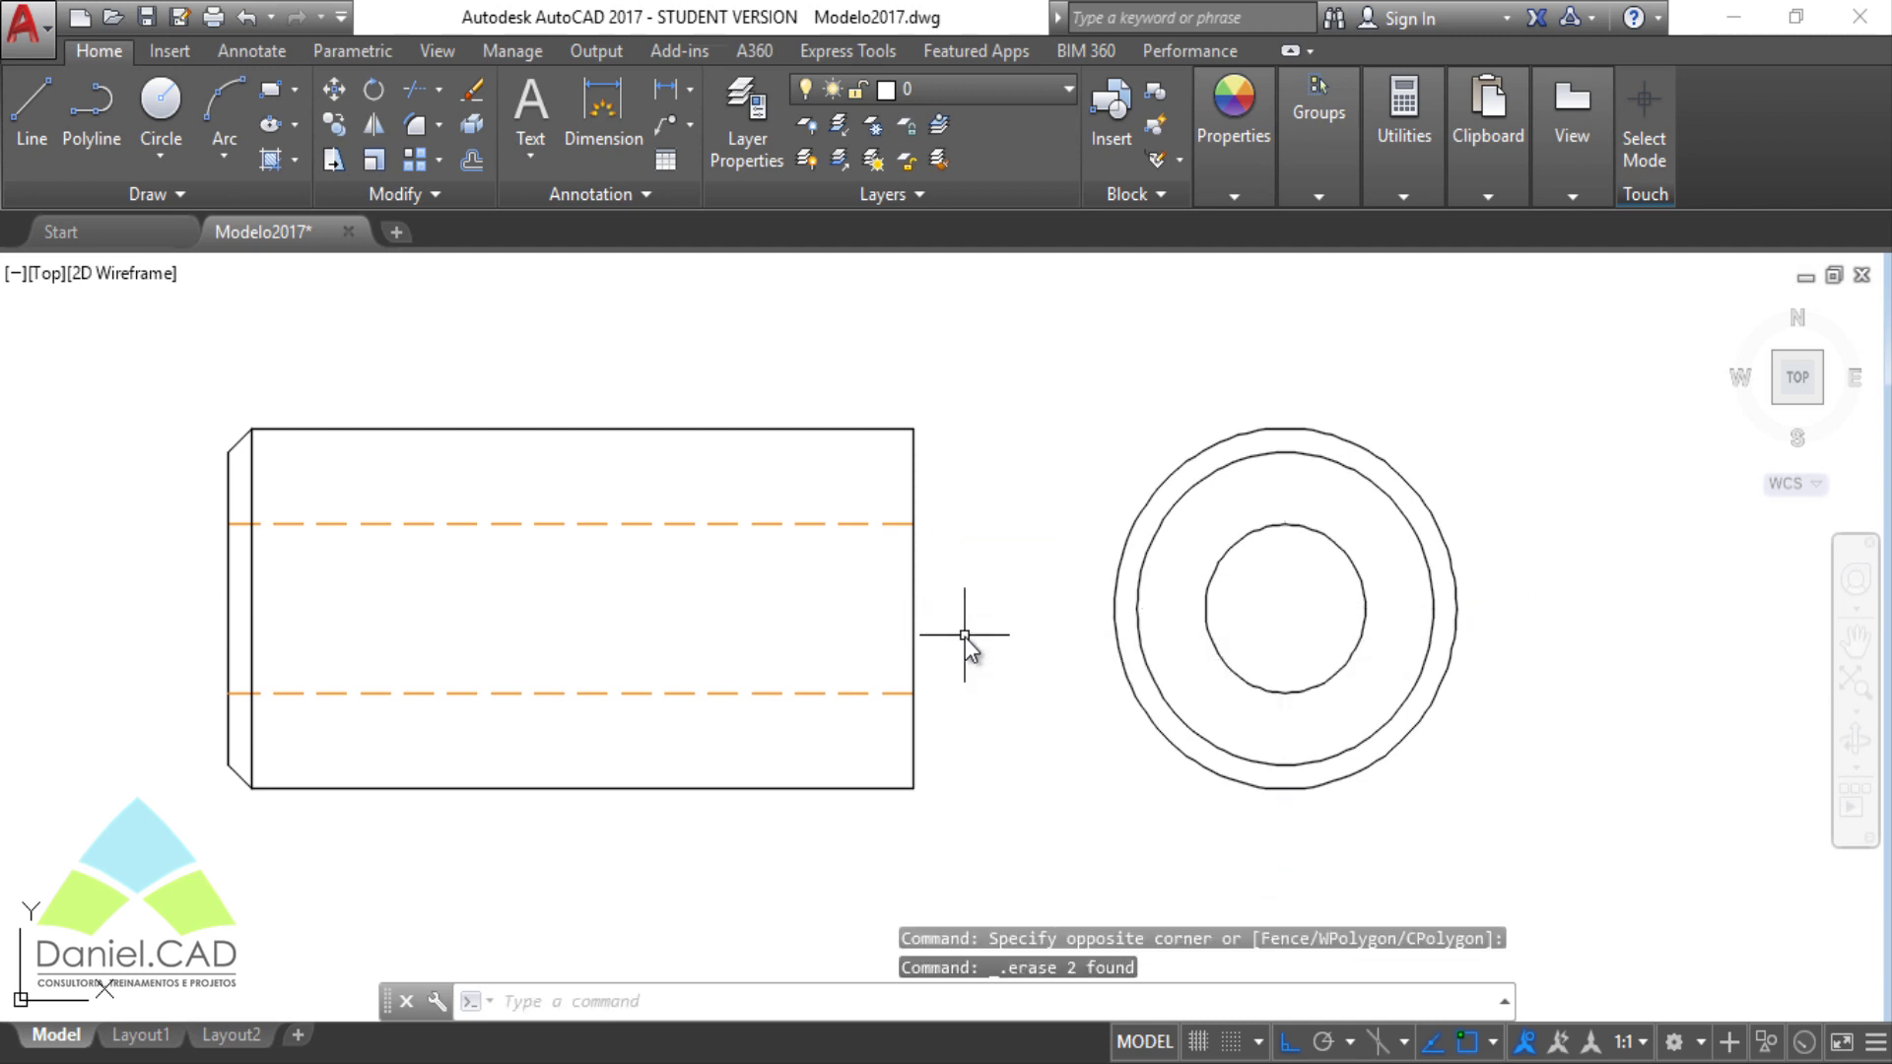
Redraw the side-view centerline between the dashed lines and the end-view center mark
{"action": "type", "text": "ce"}
{"action": "key", "text": "Return"}
{"action": "left_click", "coordinate": [842, 525]}
{"action": "left_click", "coordinate": [818, 693]}
{"action": "type", "text": "centerm"}
{"action": "key", "text": "Return"}
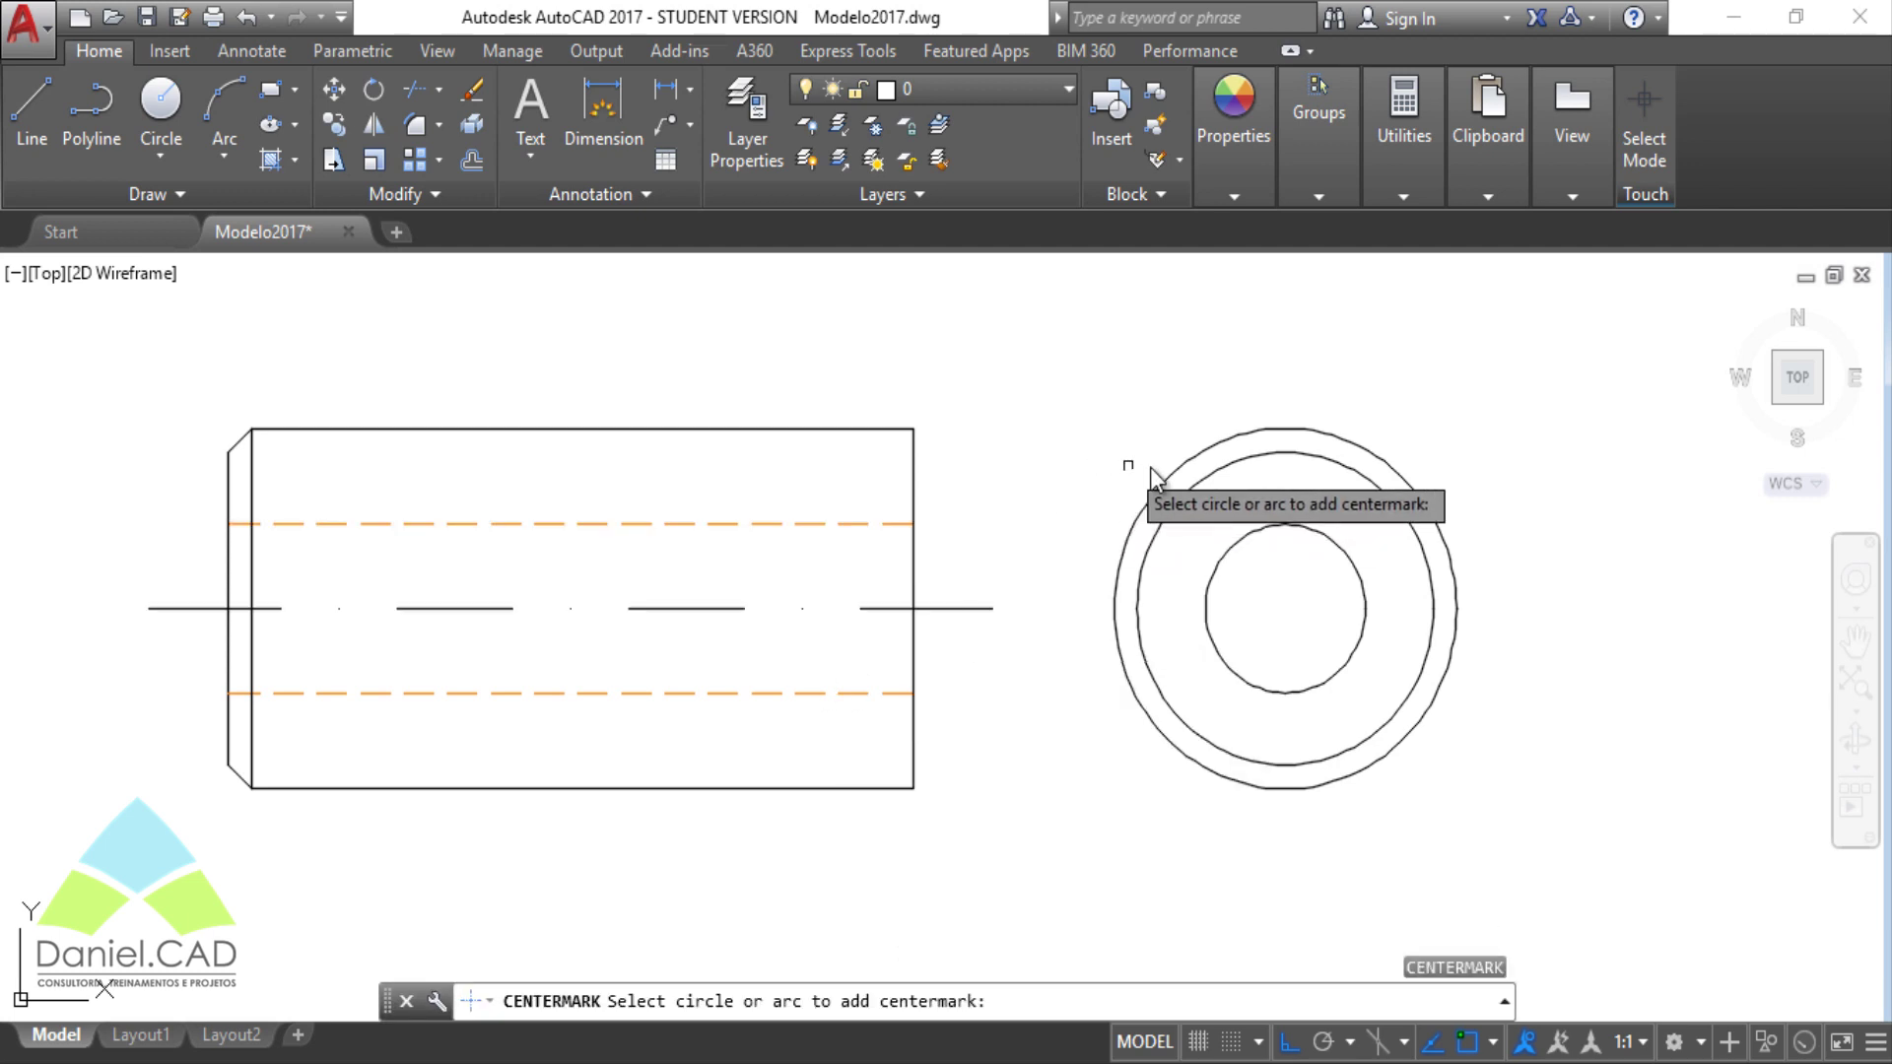
{"action": "left_click", "coordinate": [1172, 470]}
{"action": "key", "text": "Escape"}
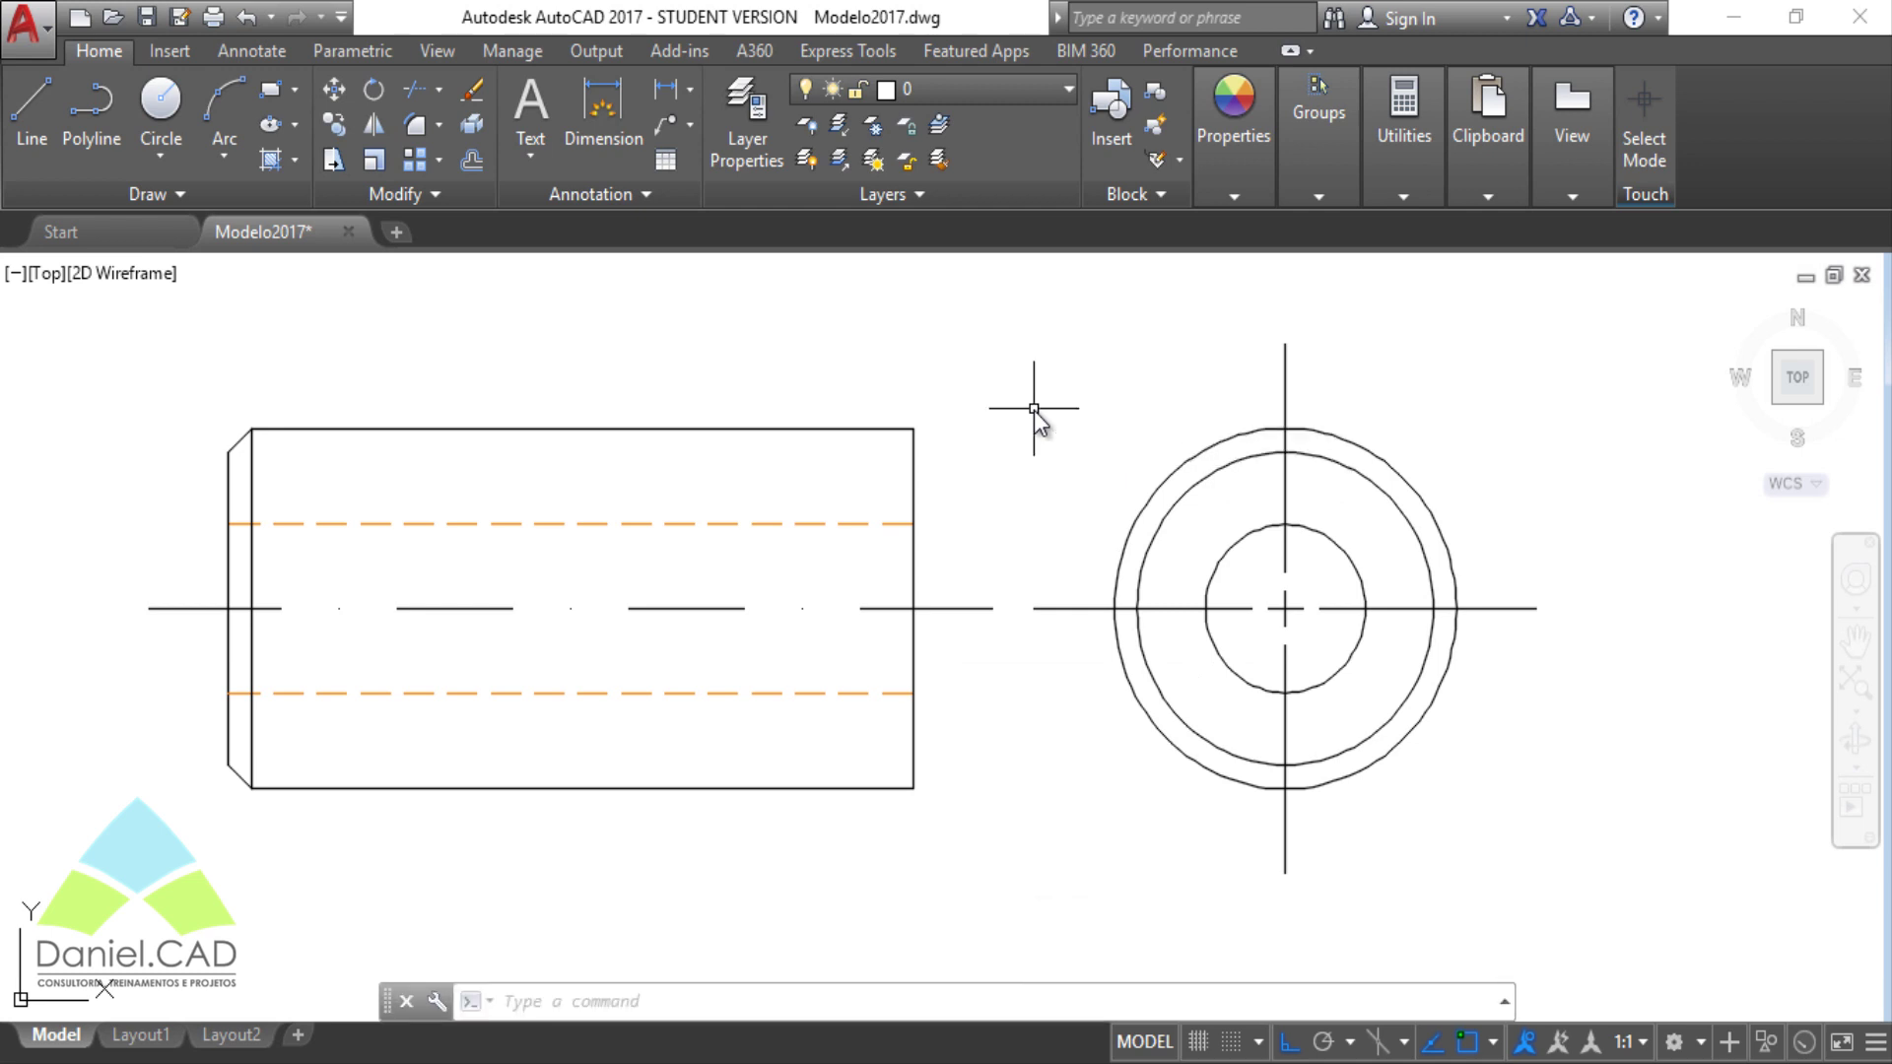
Change CENTERLTSCALE from 2 to .5 and begin a crossing selection of the centerlines
{"action": "type", "text": "EIENTE"}
{"action": "type", "text": "RL"}
{"action": "type", "text": "TSCa"}
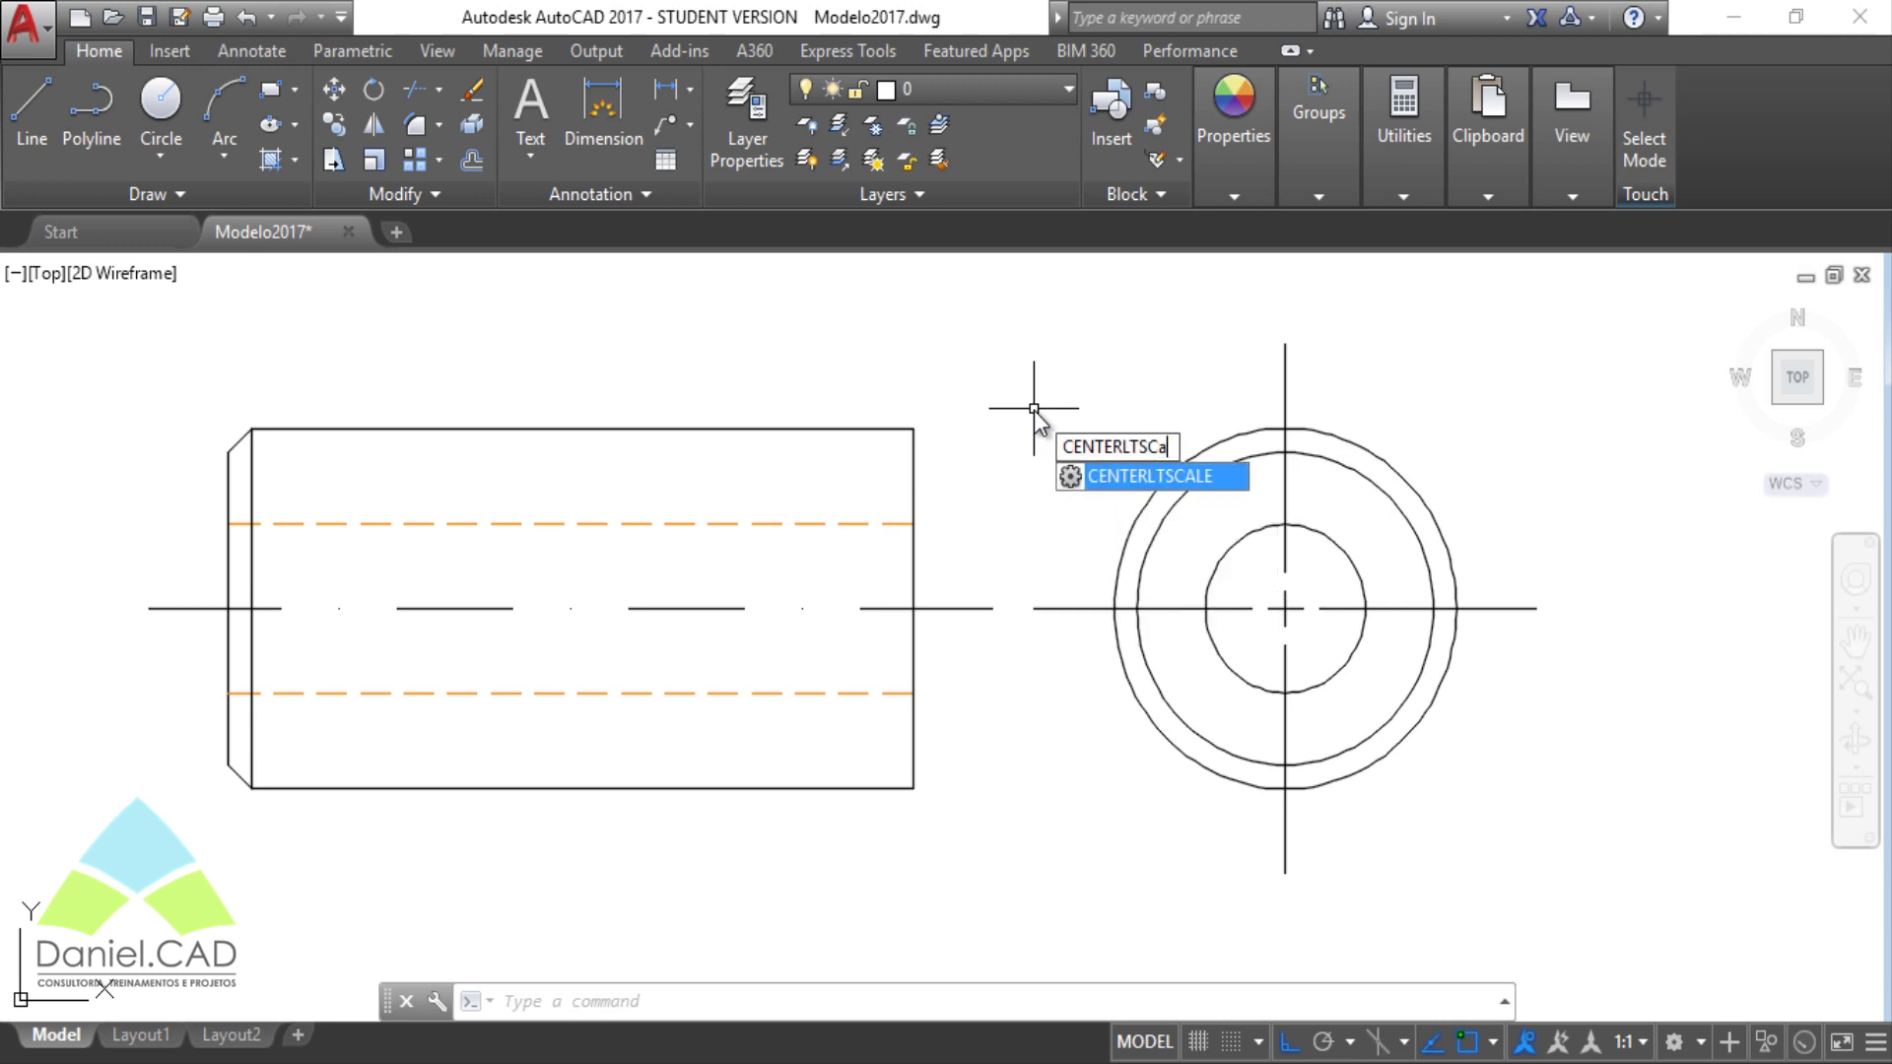
{"action": "type", "text": "le"}
{"action": "key", "text": "Return"}
{"action": "type", "text": ".5"}
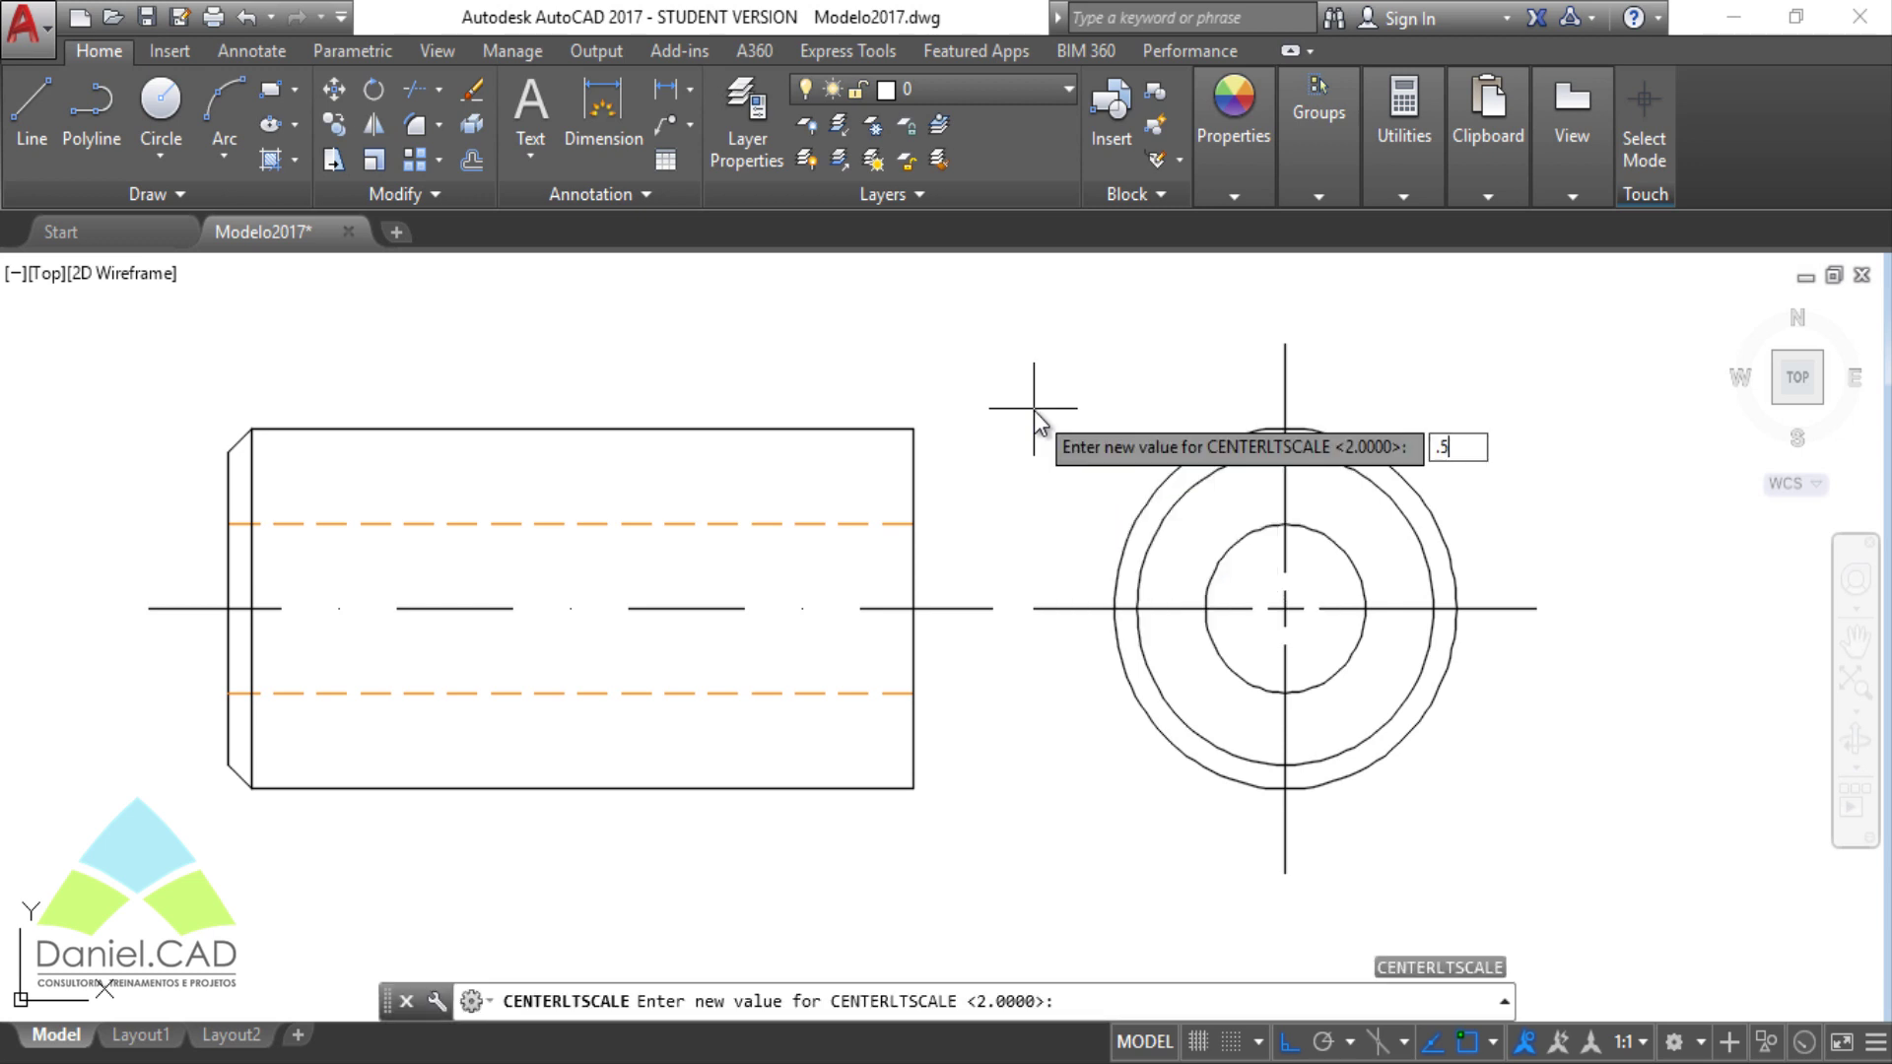
{"action": "key", "text": "Return"}
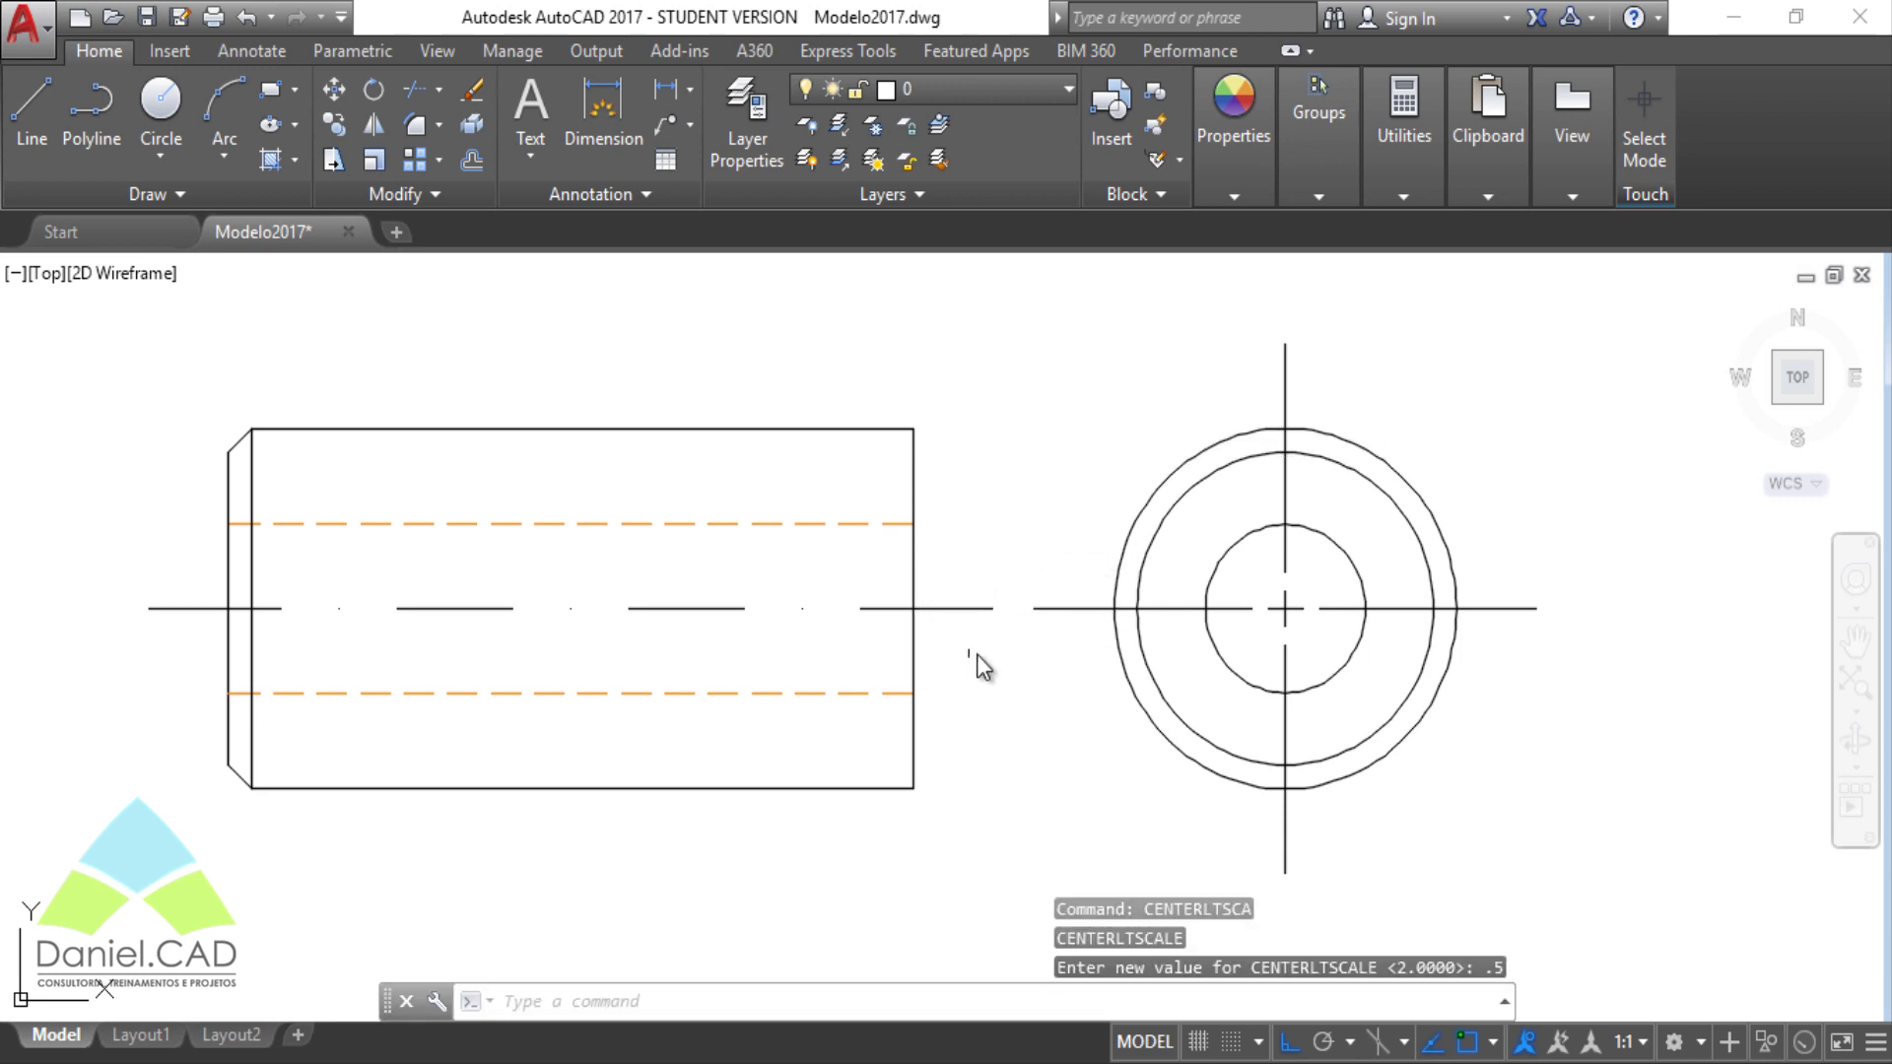
{"action": "left_click", "coordinate": [1056, 657]}
Delete both centerlines and redraw the side-view centerline between the two dashed lines
{"action": "left_click", "coordinate": [977, 560]}
{"action": "key", "text": "Delete"}
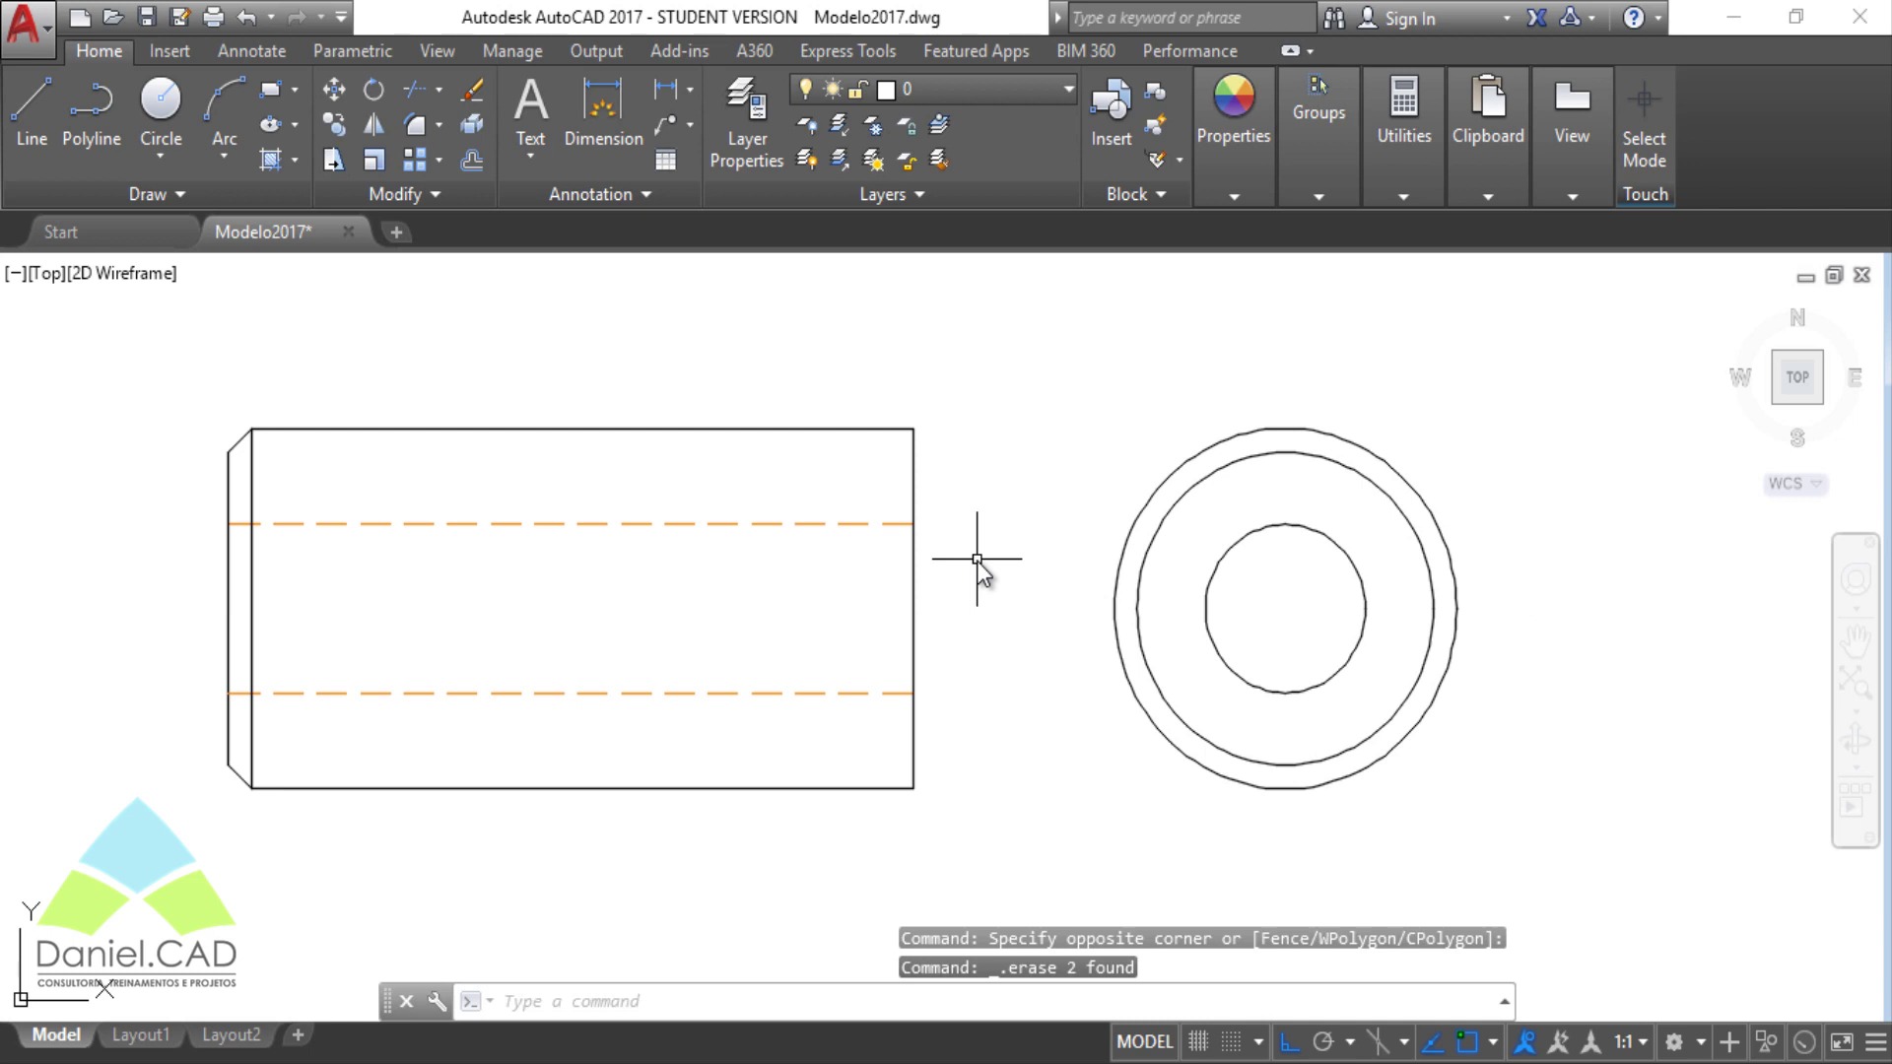
{"action": "type", "text": "c"}
{"action": "key", "text": "Return"}
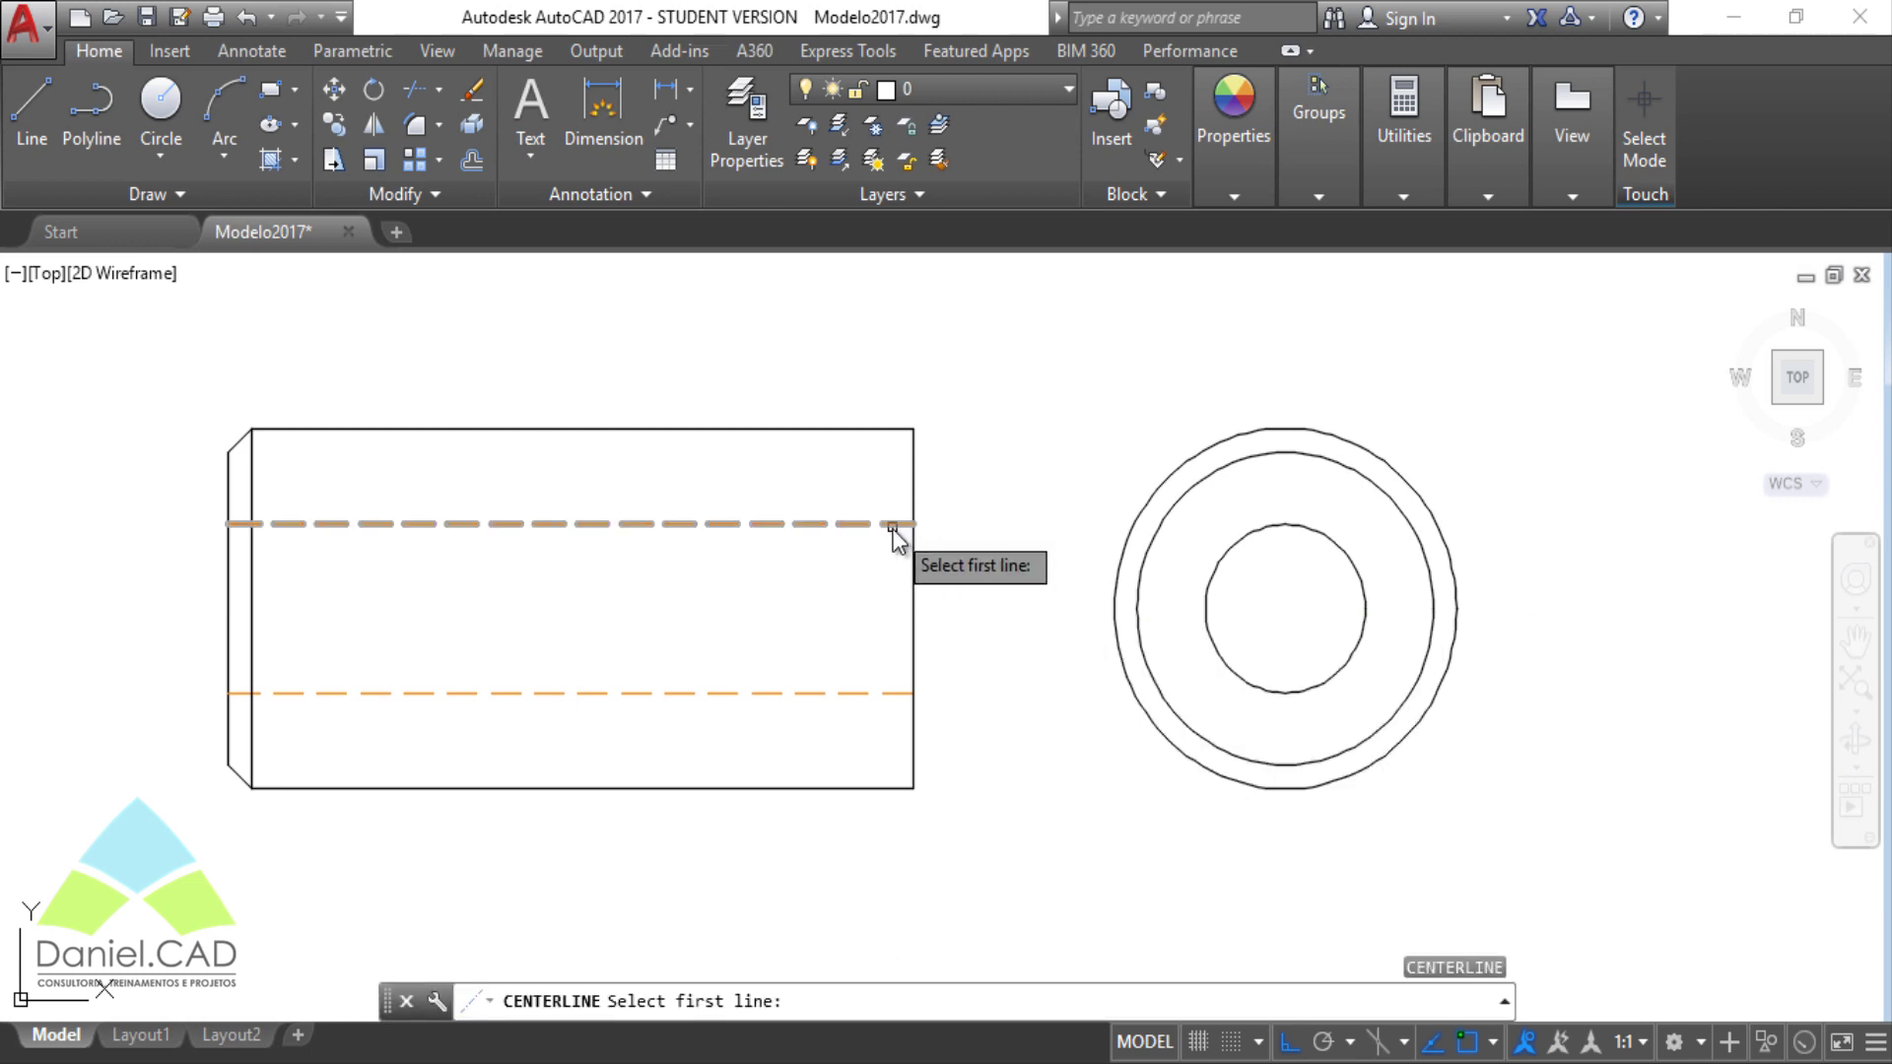
{"action": "left_click", "coordinate": [895, 524]}
{"action": "left_click", "coordinate": [867, 692]}
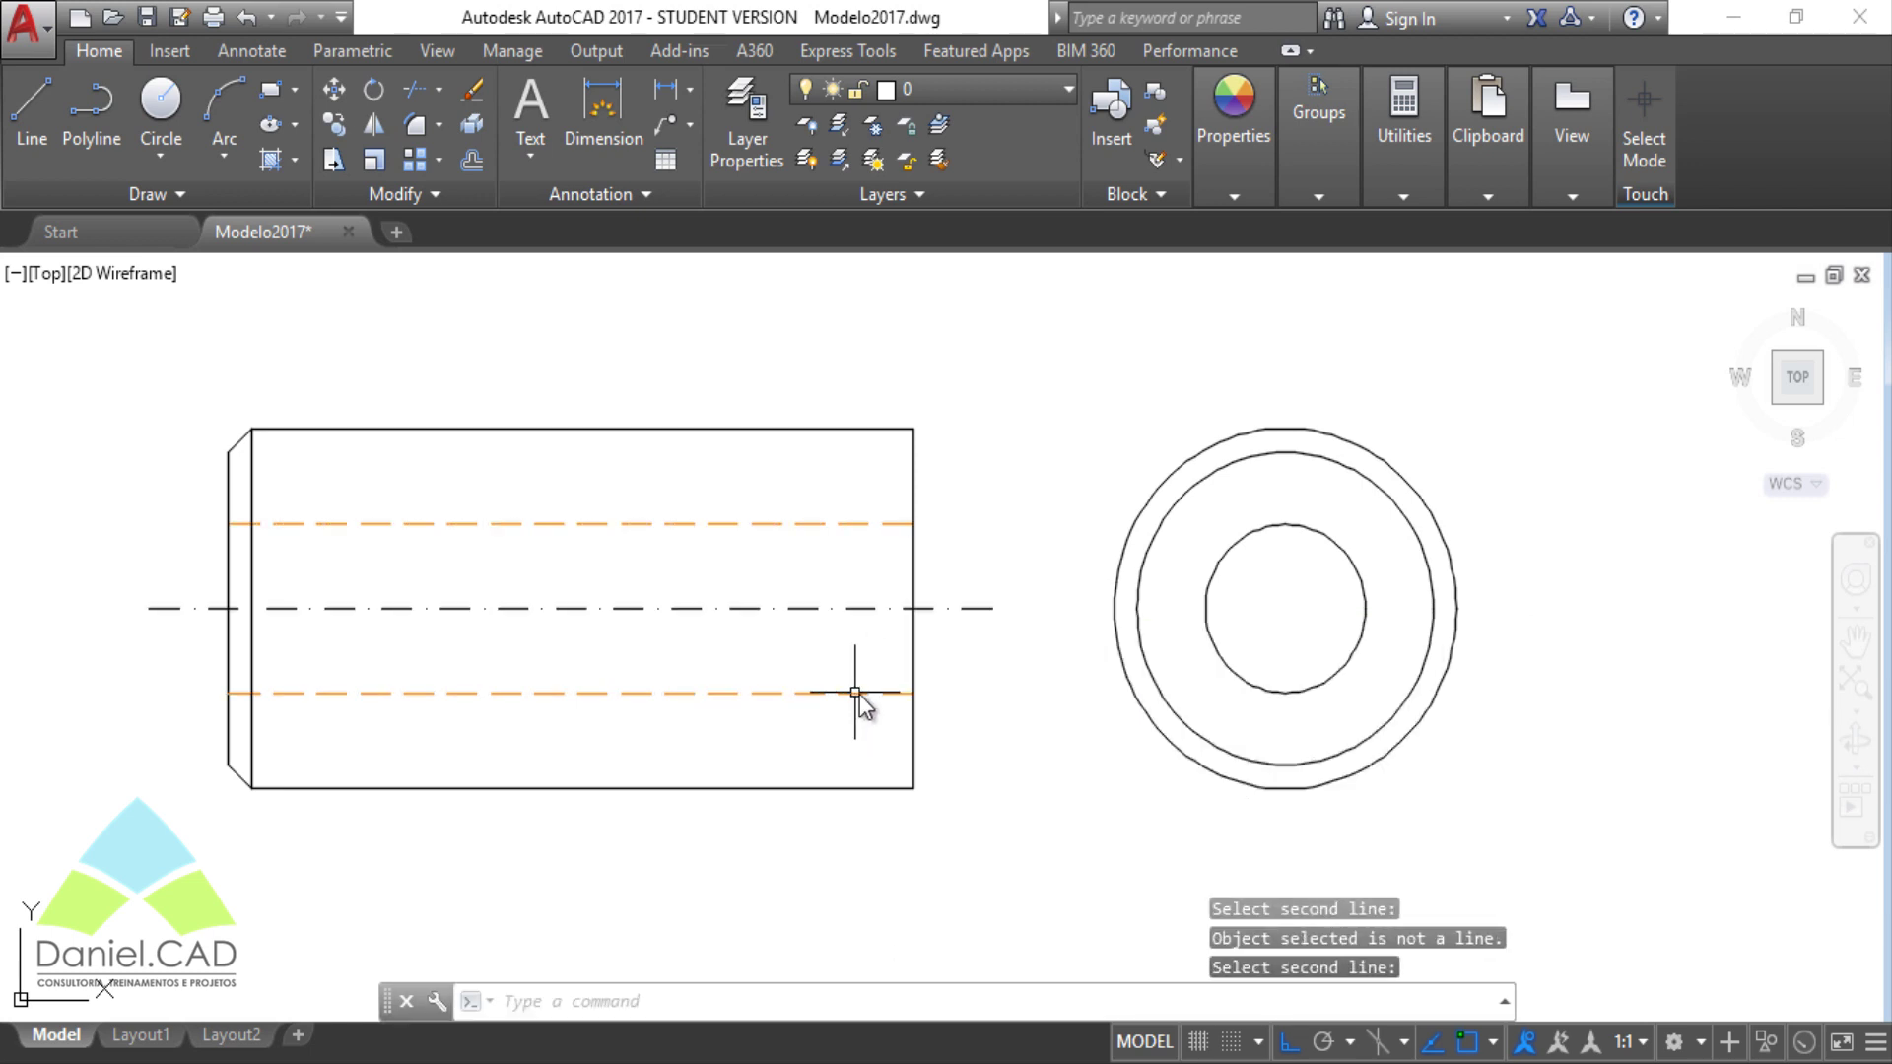
Add a new center mark to the end-view outer circle
{"action": "type", "text": "C"}
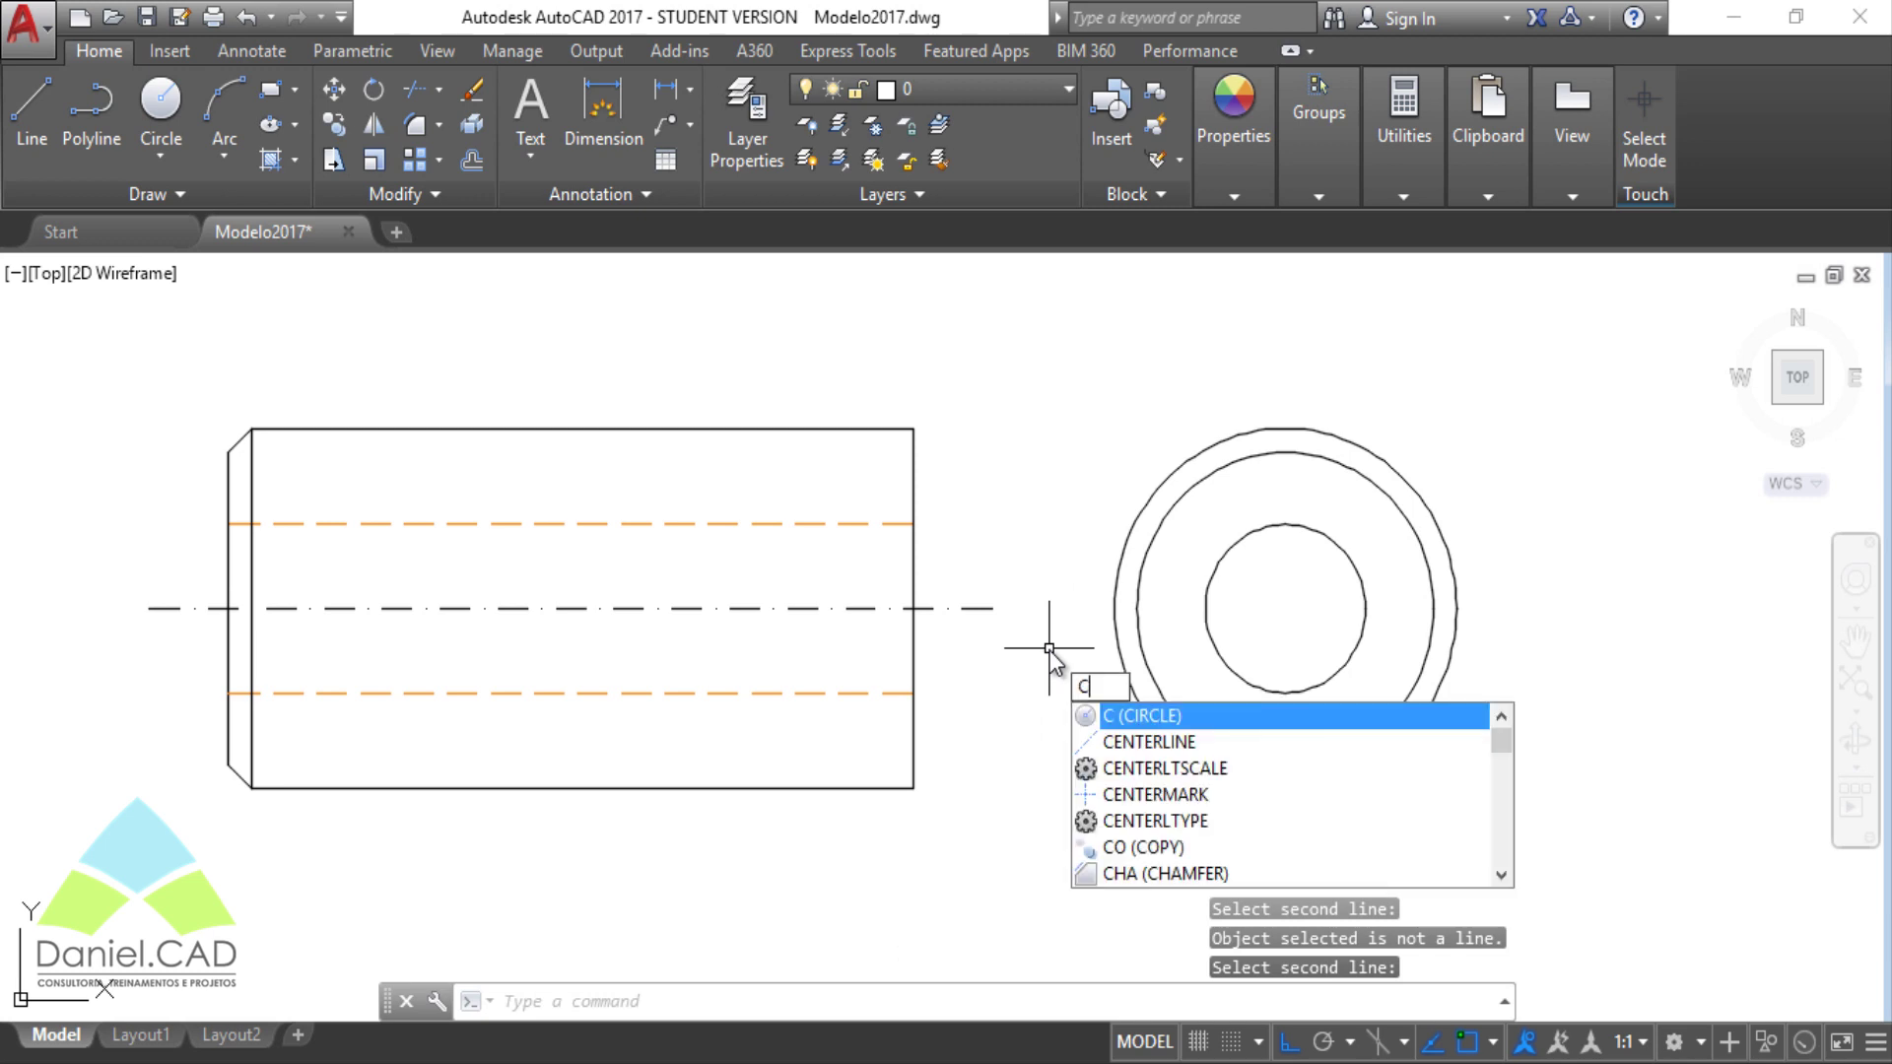
{"action": "type", "text": "M"}
{"action": "key", "text": "Return"}
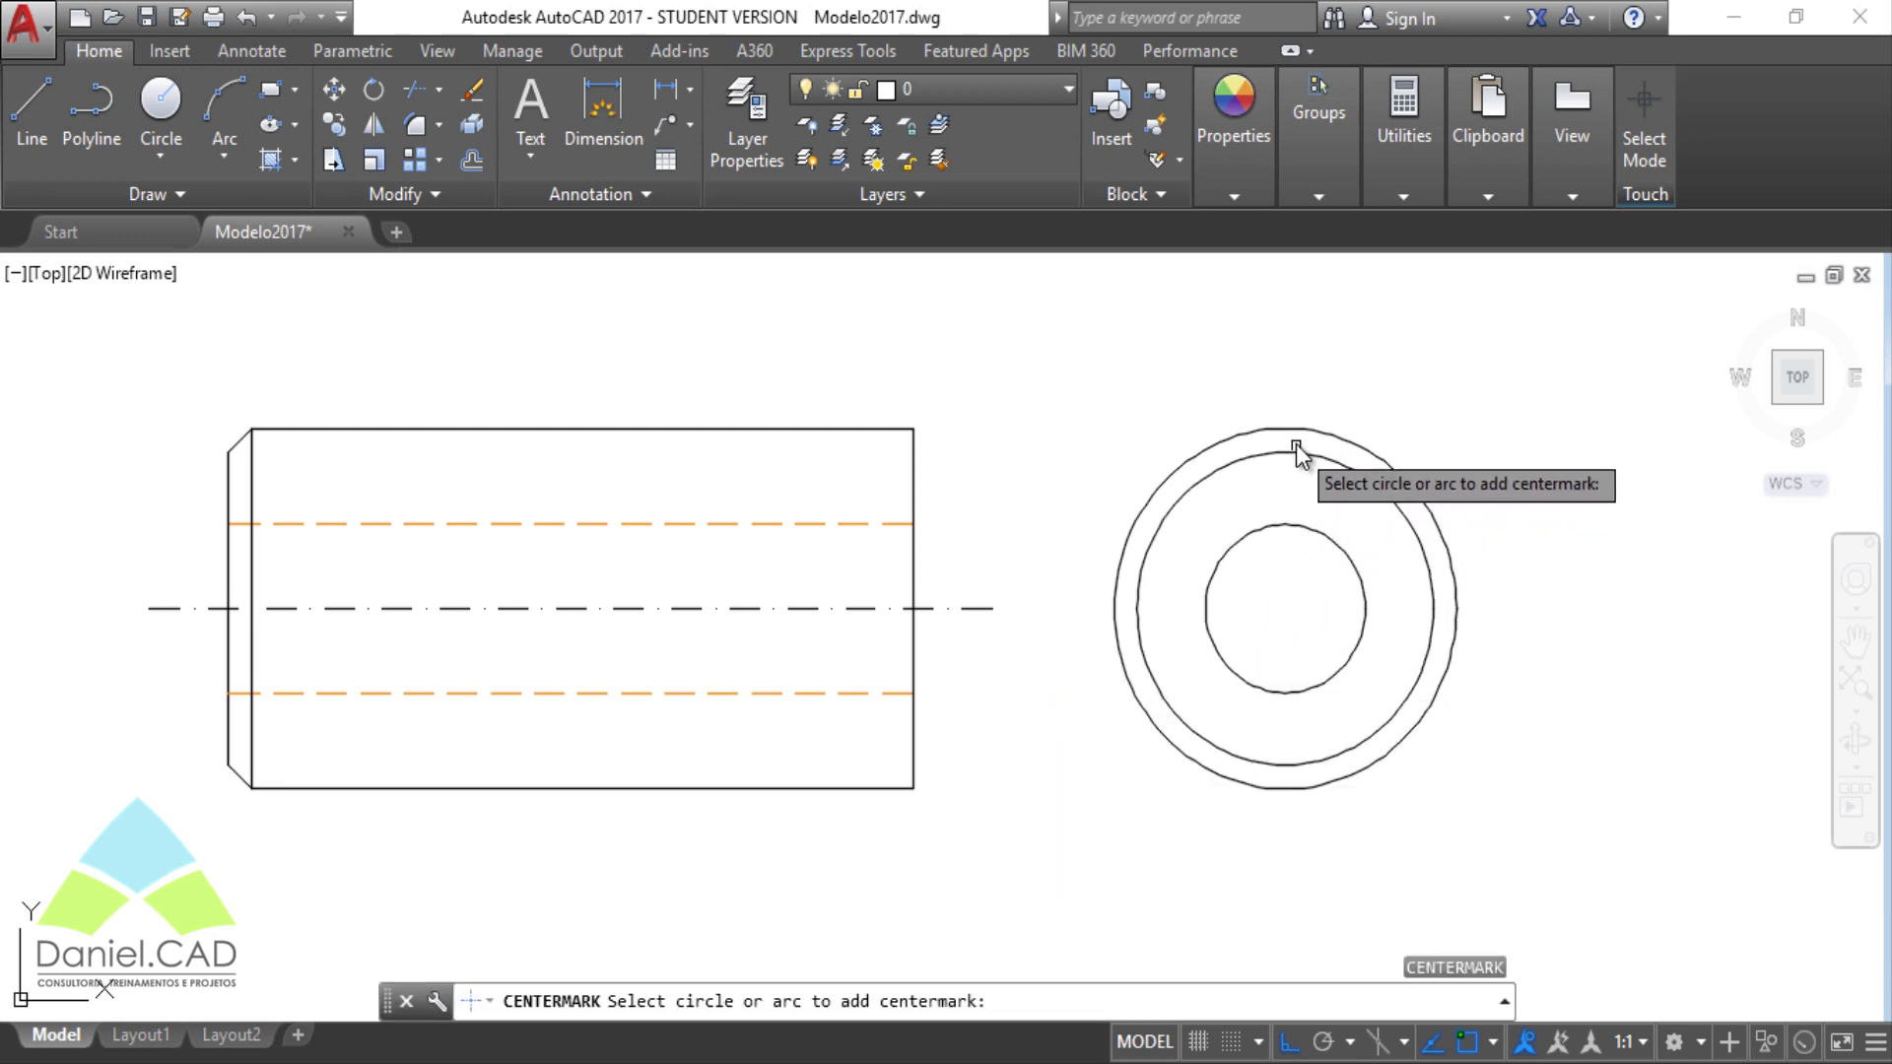
{"action": "left_click", "coordinate": [1293, 432]}
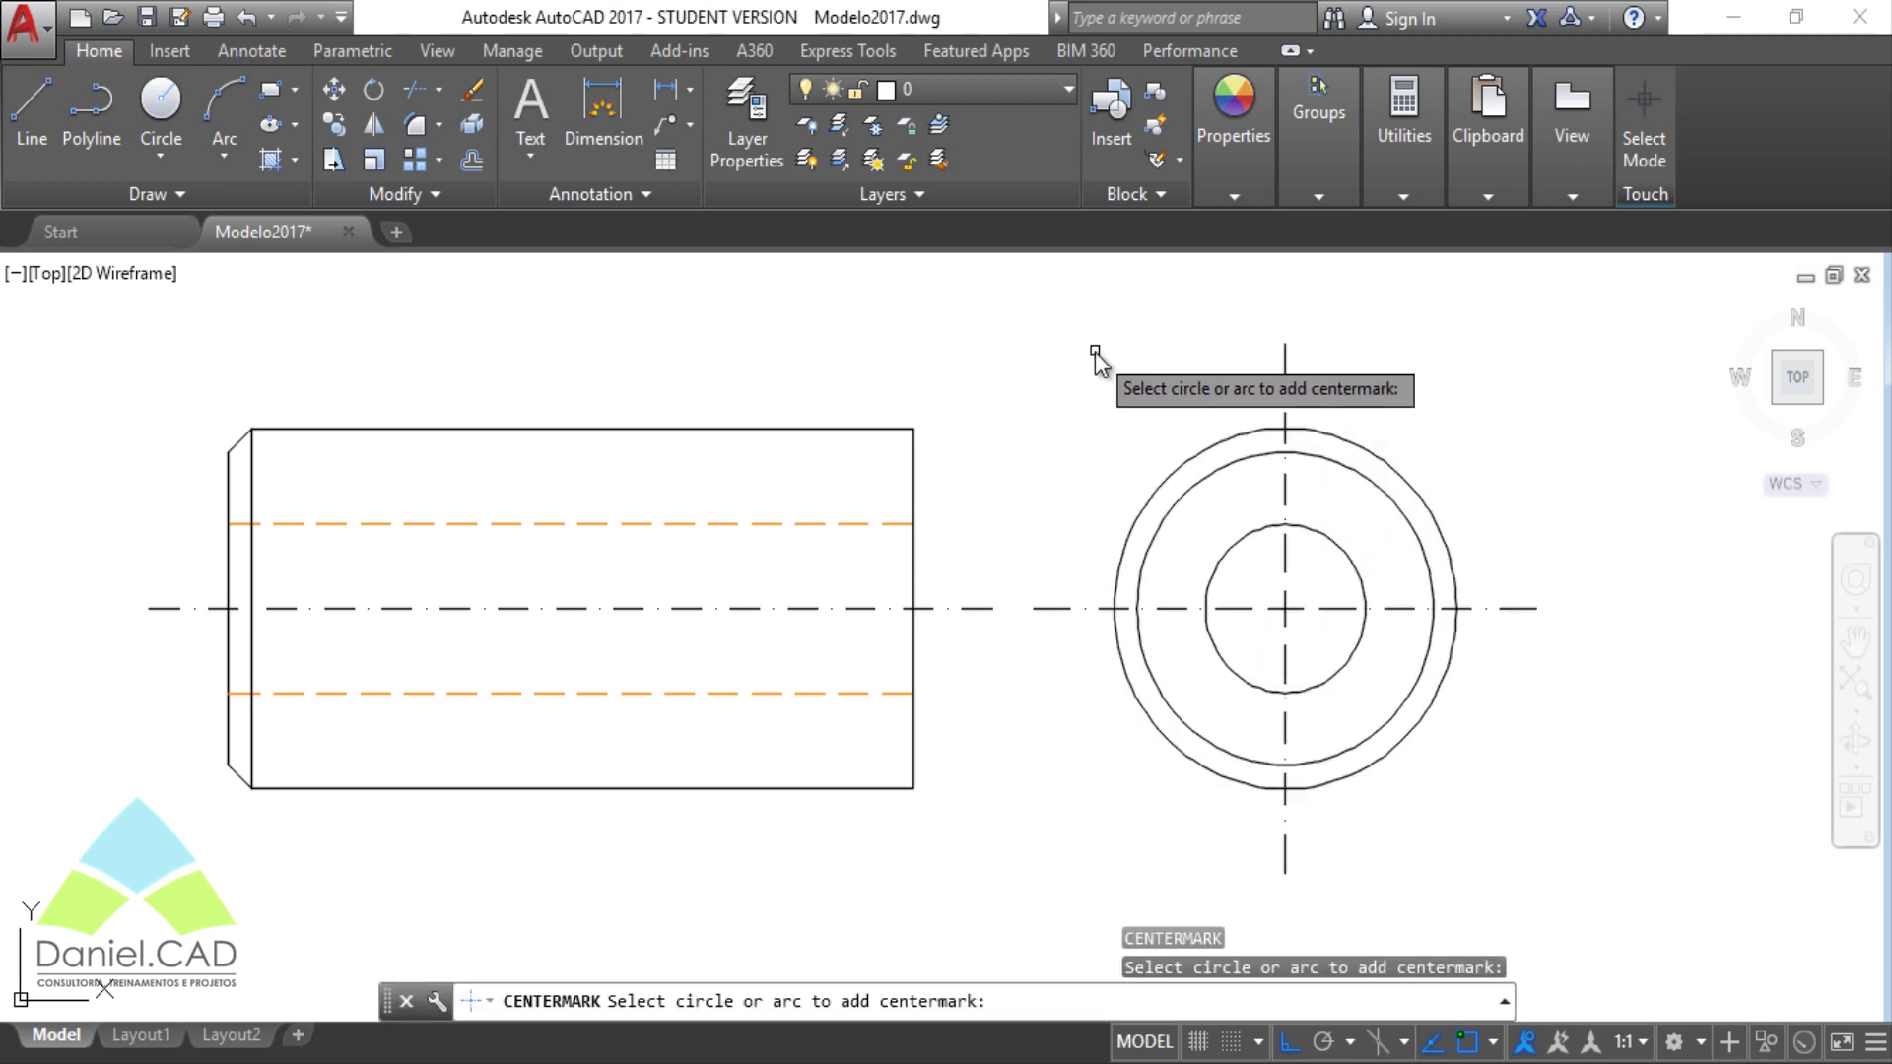
{"action": "key", "text": "Escape"}
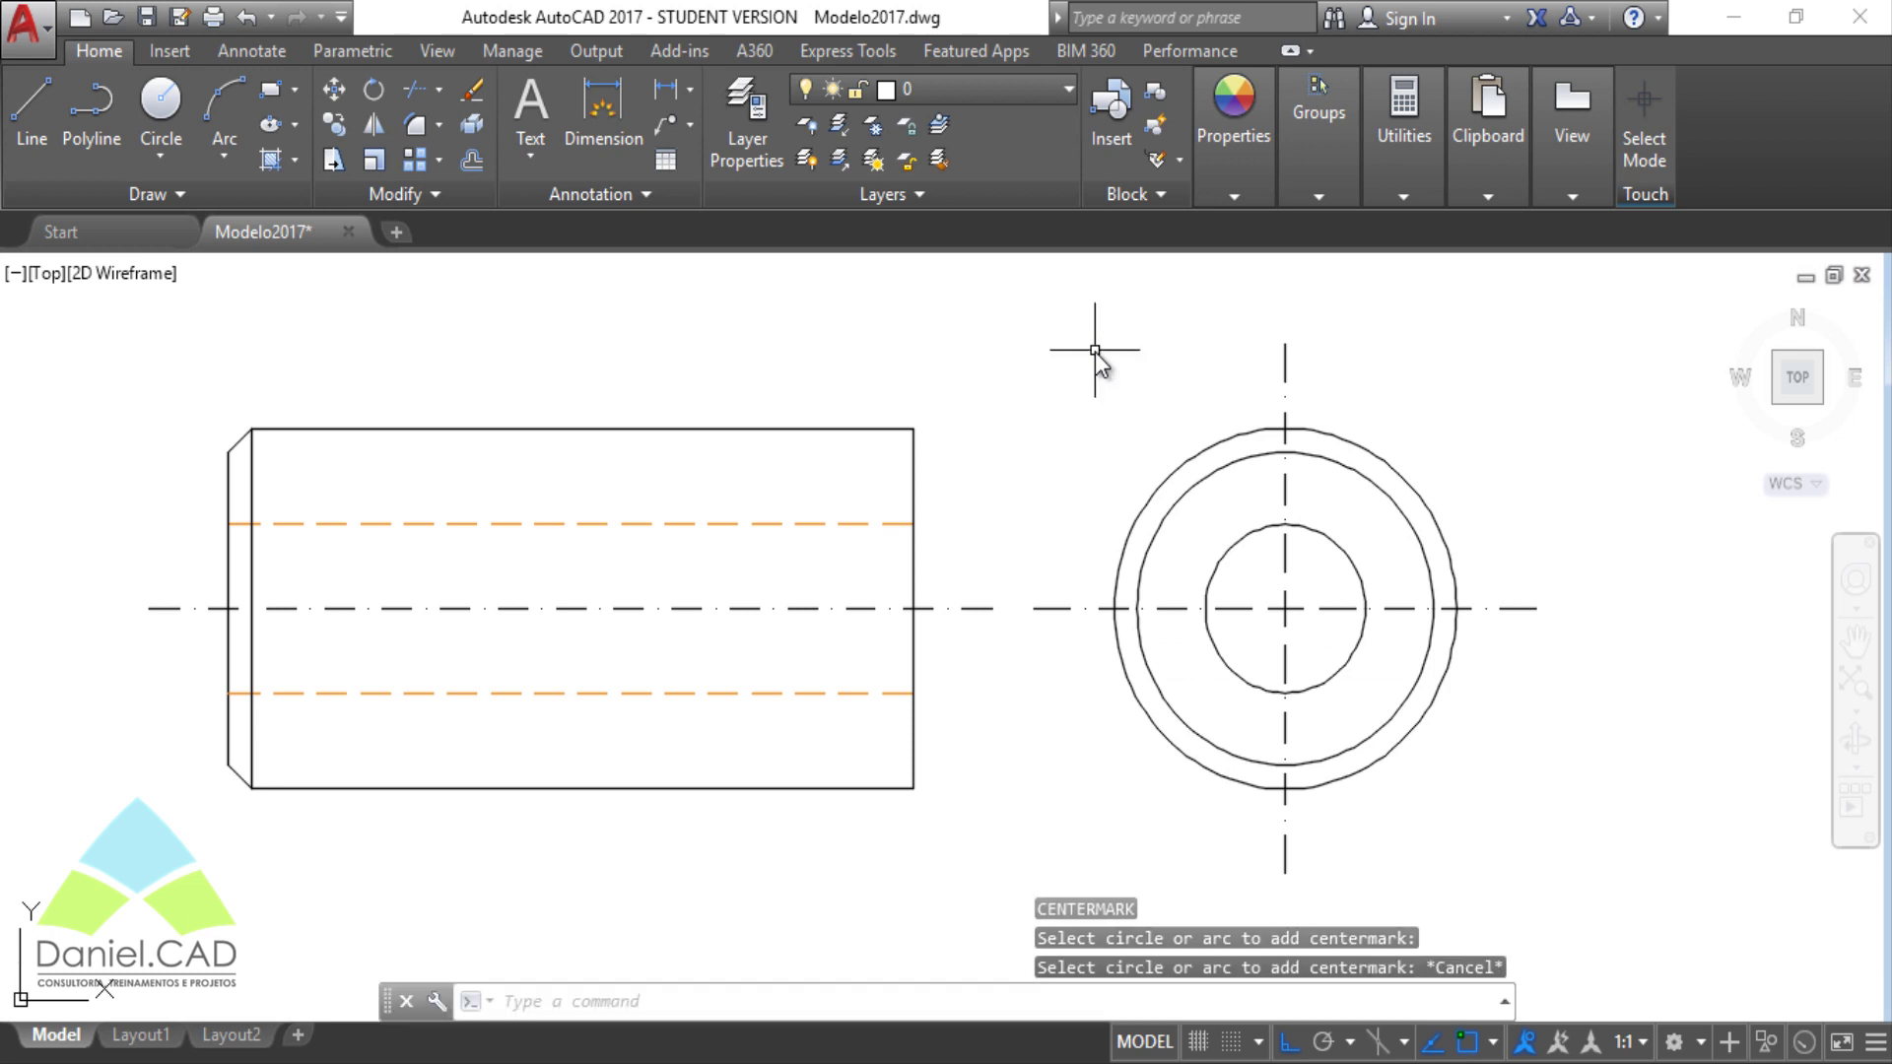